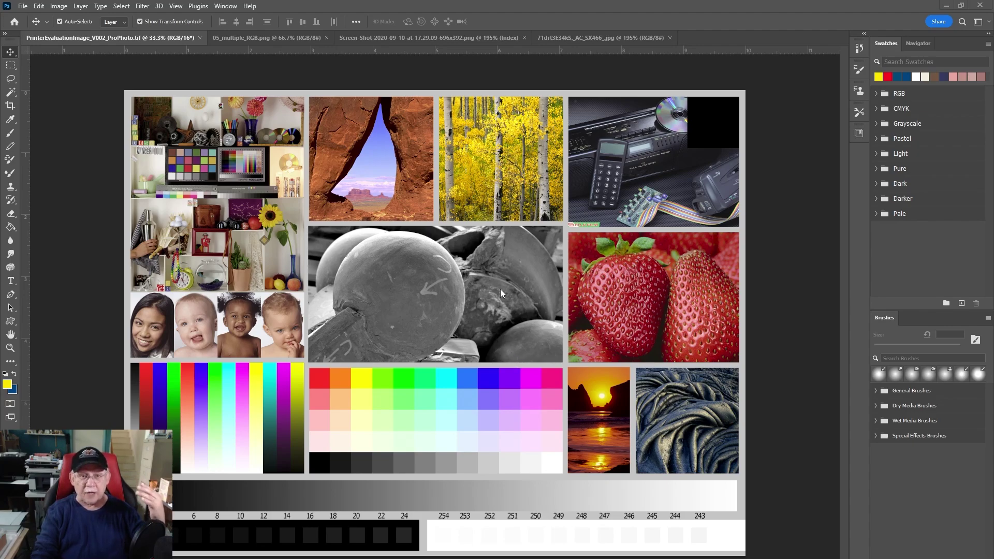
Step: Toggle the gamut warning on and off repeatedly to compare the out-of-gamut areas of the printer evaluation image, leaving it off
{"action": "left_click", "coordinate": [177, 6]}
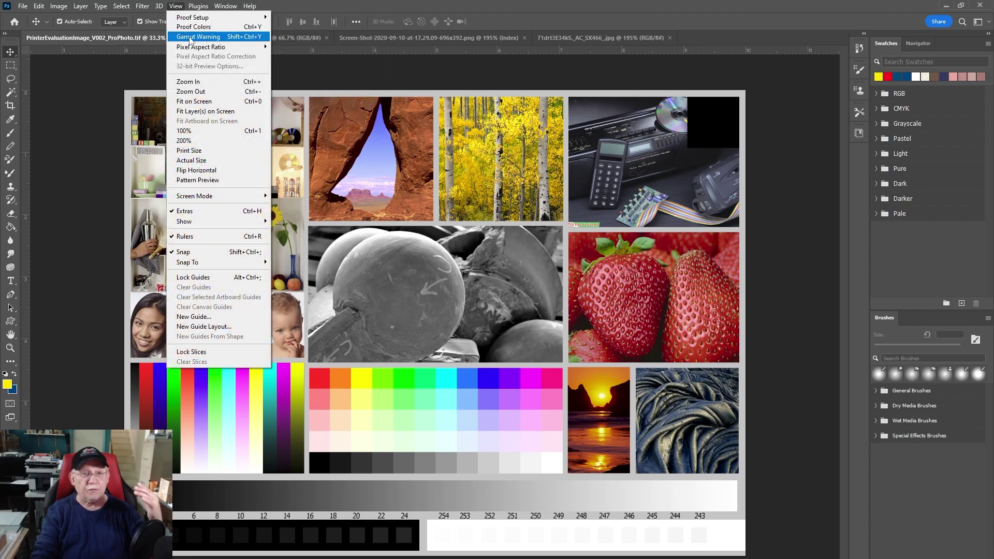
{"action": "left_click", "coordinate": [213, 38]}
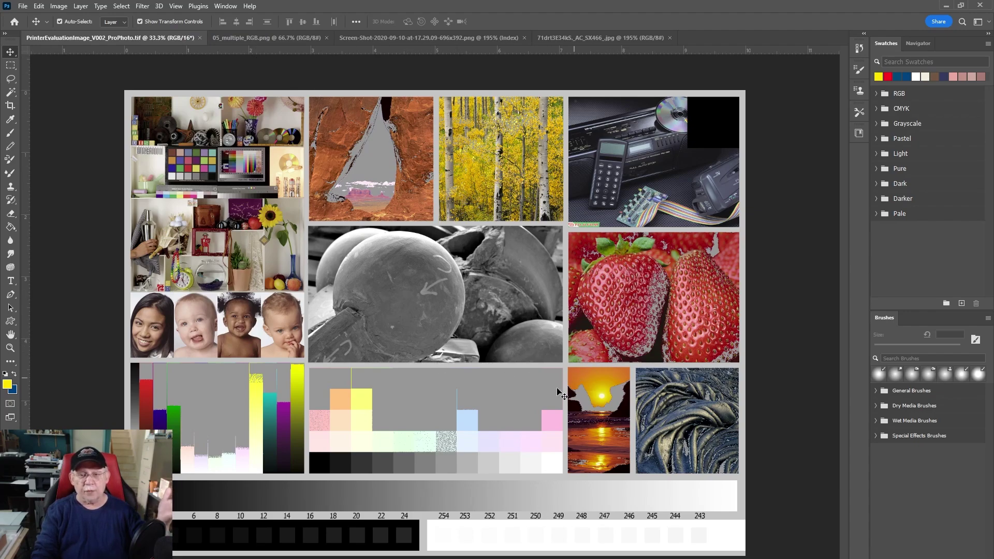
{"action": "key", "text": "ctrl+shift+y"}
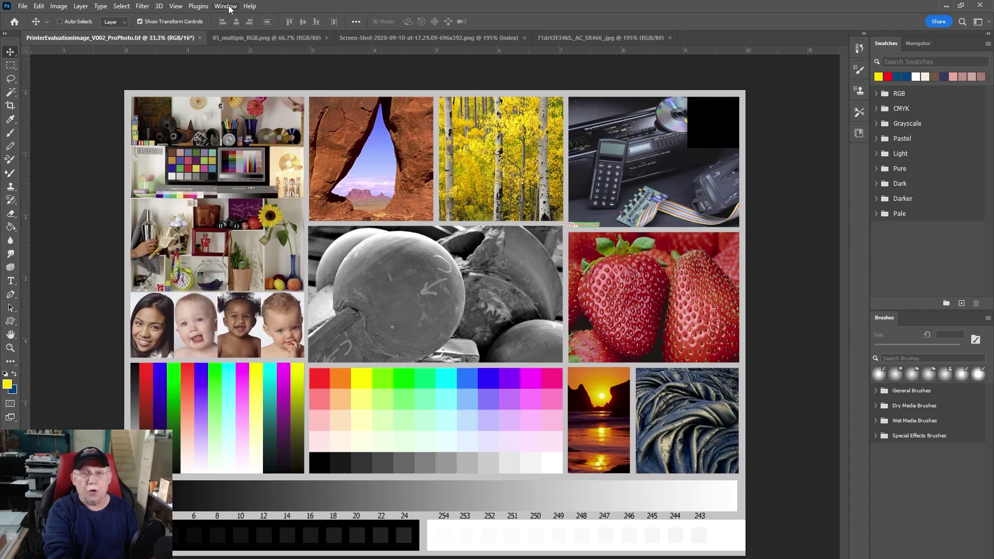
{"action": "key", "text": "ctrl+shift+y"}
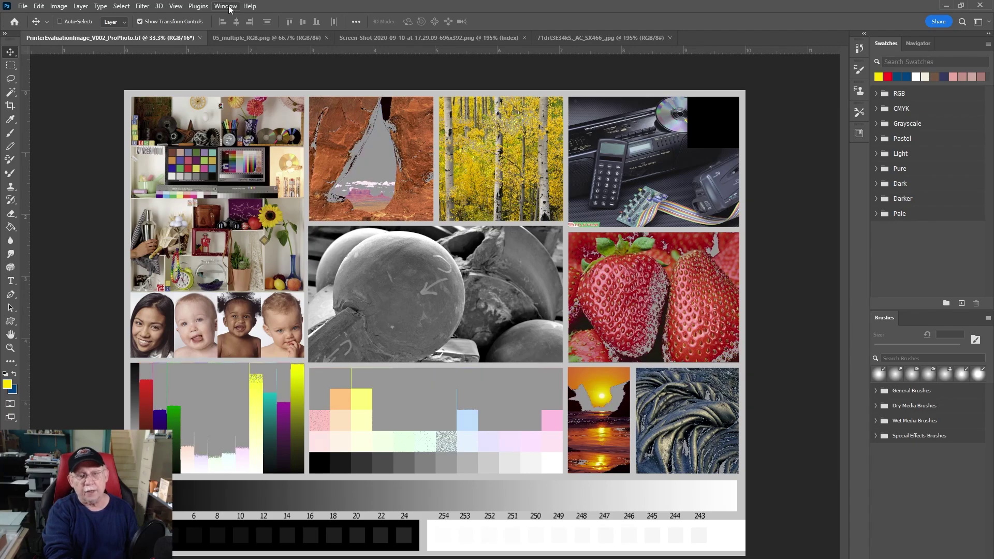
{"action": "key", "text": "ctrl+shift+y"}
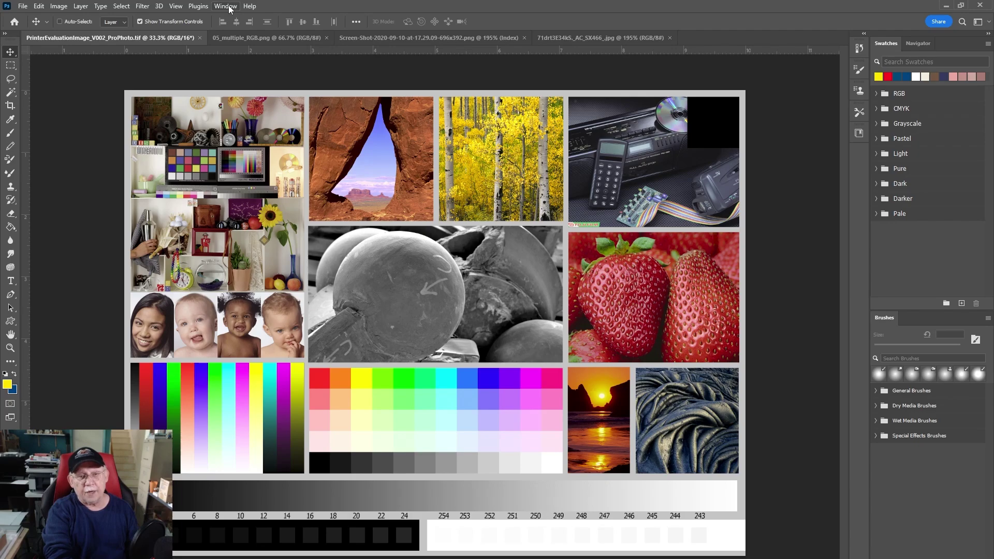
{"action": "key", "text": "ctrl+shift+y"}
{"action": "key", "text": "ctrl+shift+y"}
{"action": "key", "text": "ctrl+shift+y"}
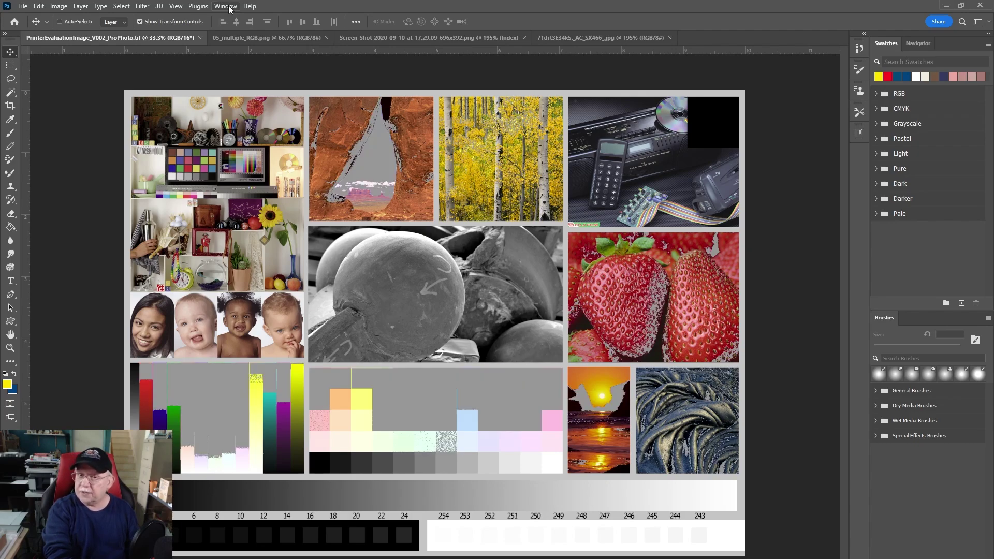
{"action": "key", "text": "ctrl+shift+y"}
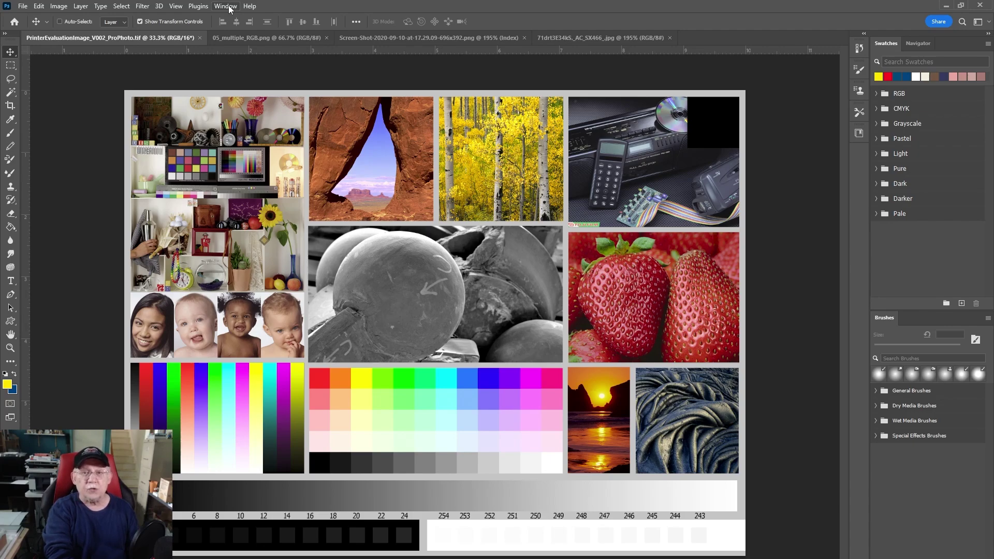
{"action": "key", "text": "ctrl+shift+y"}
{"action": "key", "text": "ctrl+shift+y"}
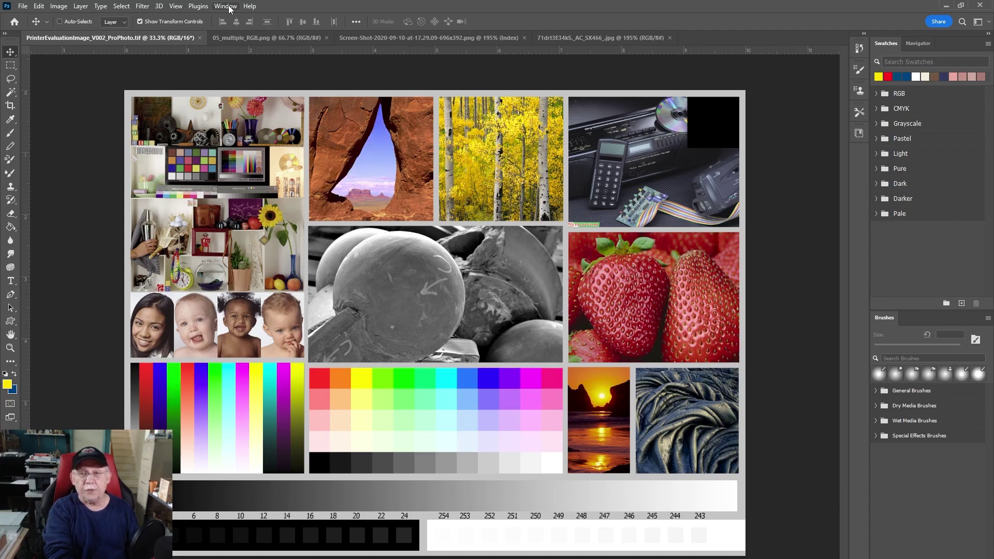
{"action": "key", "text": "ctrl+shift+y"}
{"action": "key", "text": "ctrl+shift+y"}
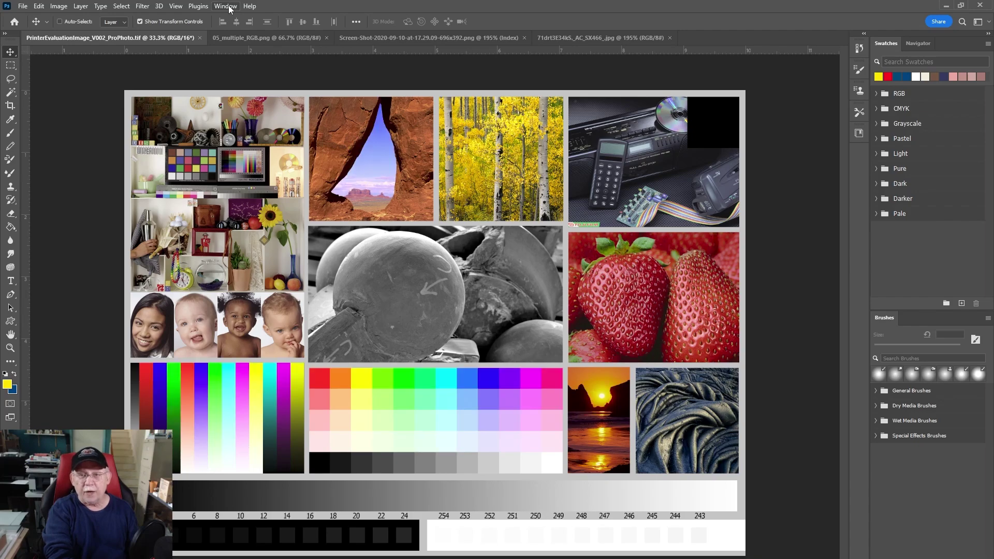
{"action": "key", "text": "ctrl+shift+y"}
{"action": "key", "text": "ctrl+shift+y"}
{"action": "key", "text": "ctrl+shift+y"}
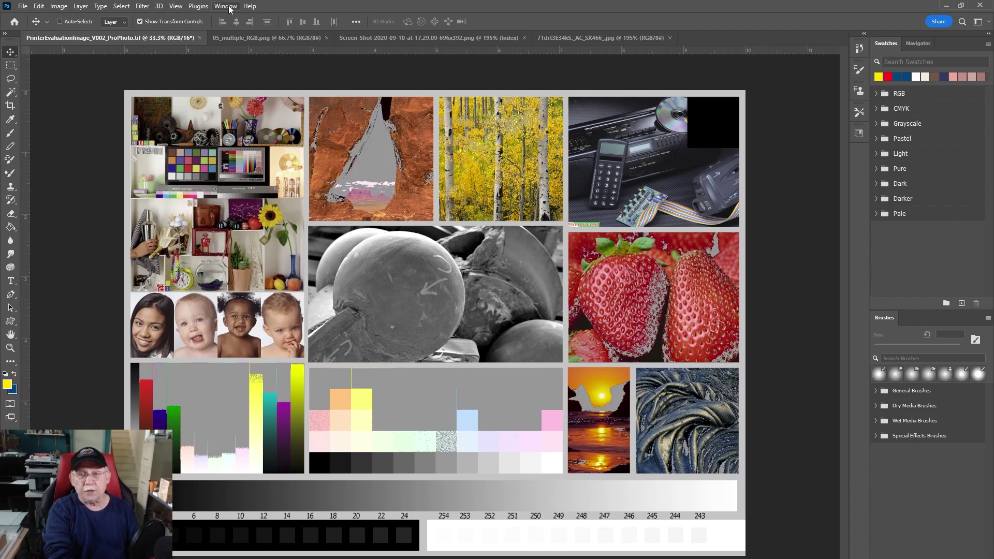
{"action": "key", "text": "ctrl+shift+y"}
{"action": "key", "text": "ctrl+shift+y"}
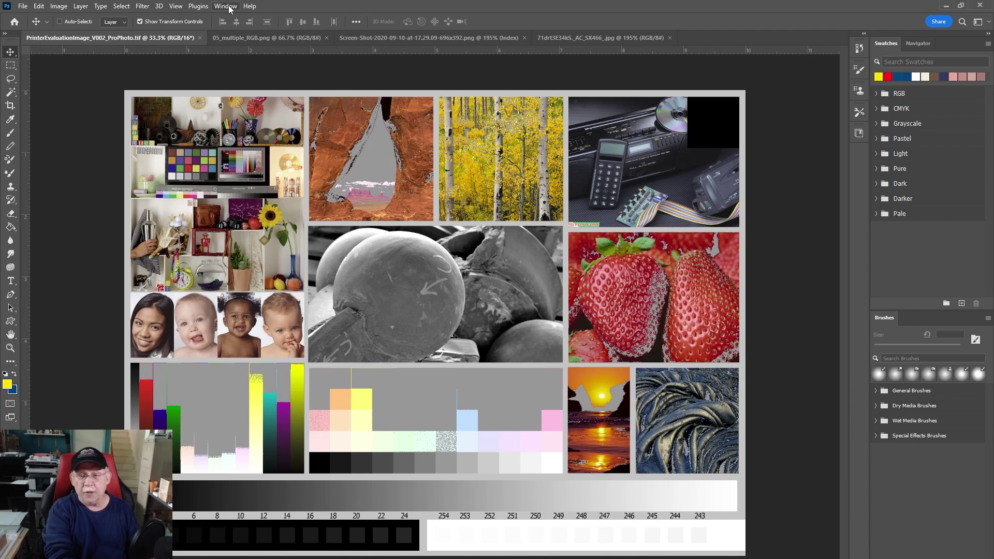
{"action": "key", "text": "ctrl+shift+y"}
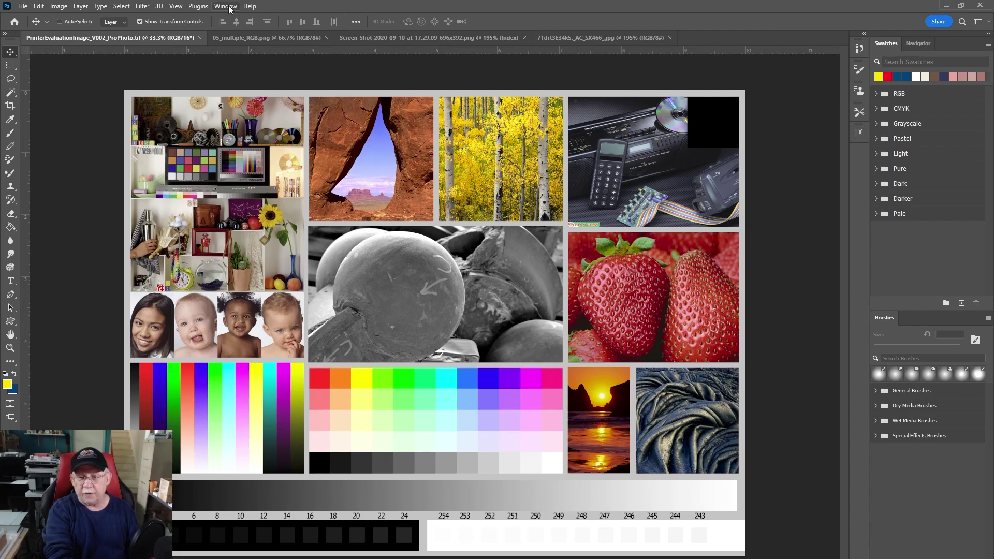
{"action": "key", "text": "ctrl+shift+y"}
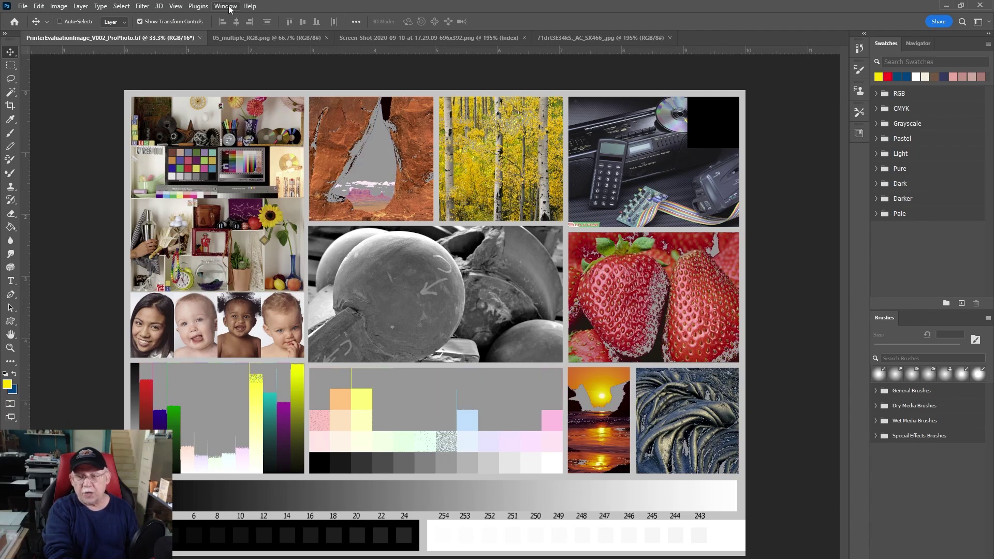
{"action": "key", "text": "ctrl+shift+y"}
{"action": "key", "text": "ctrl+shift+y"}
{"action": "key", "text": "ctrl+shift+y"}
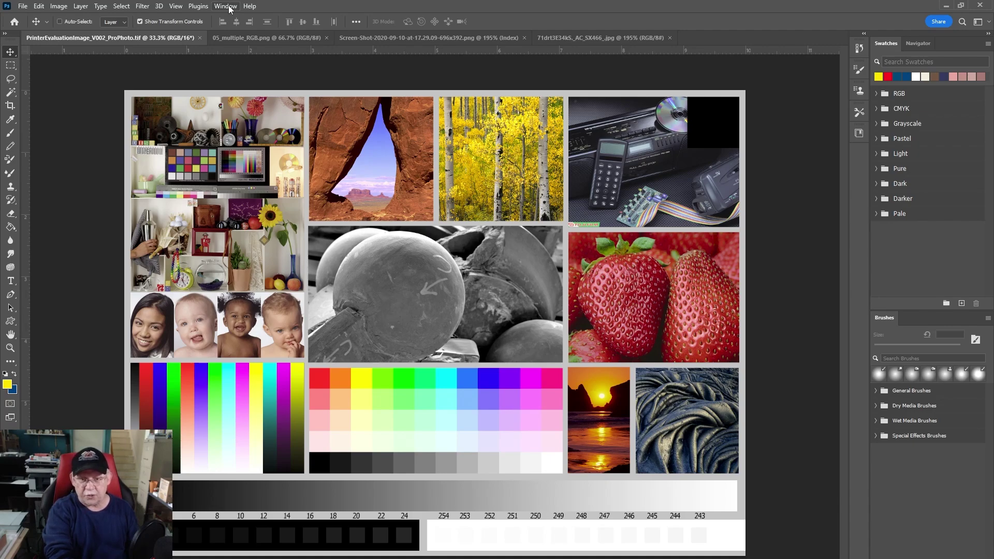
{"action": "key", "text": "ctrl+shift+y"}
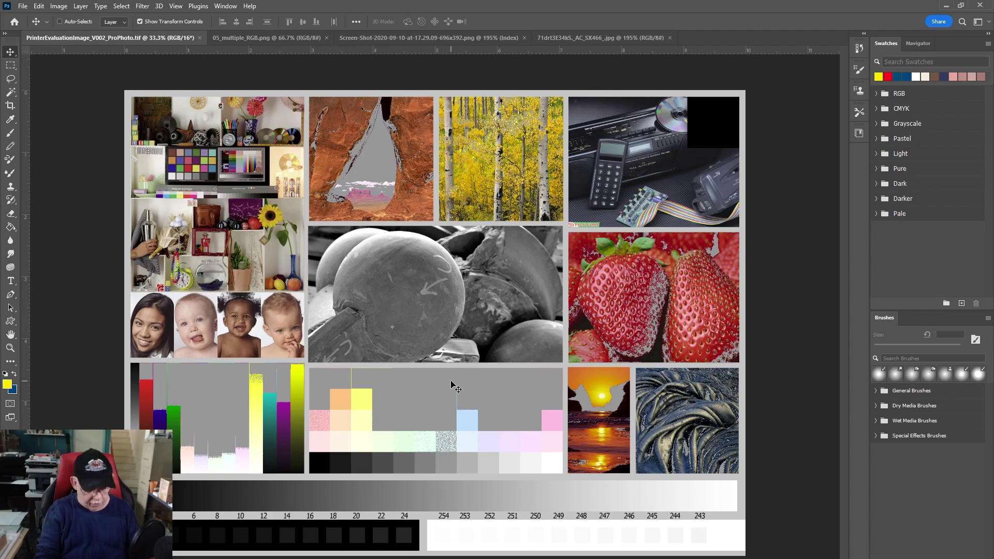
{"action": "key", "text": "ctrl+shift+y"}
{"action": "key", "text": "ctrl+shift+y"}
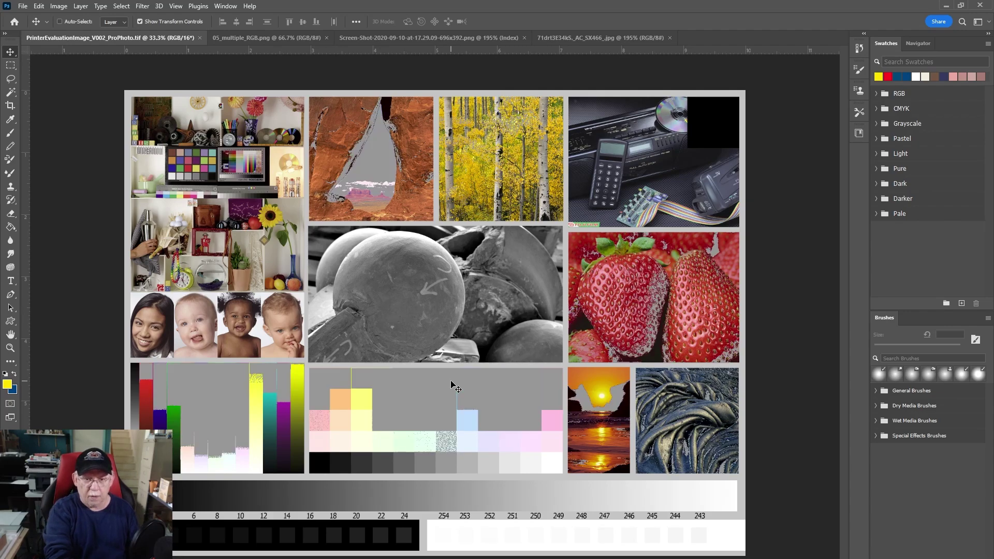
{"action": "key", "text": "ctrl+shift+y"}
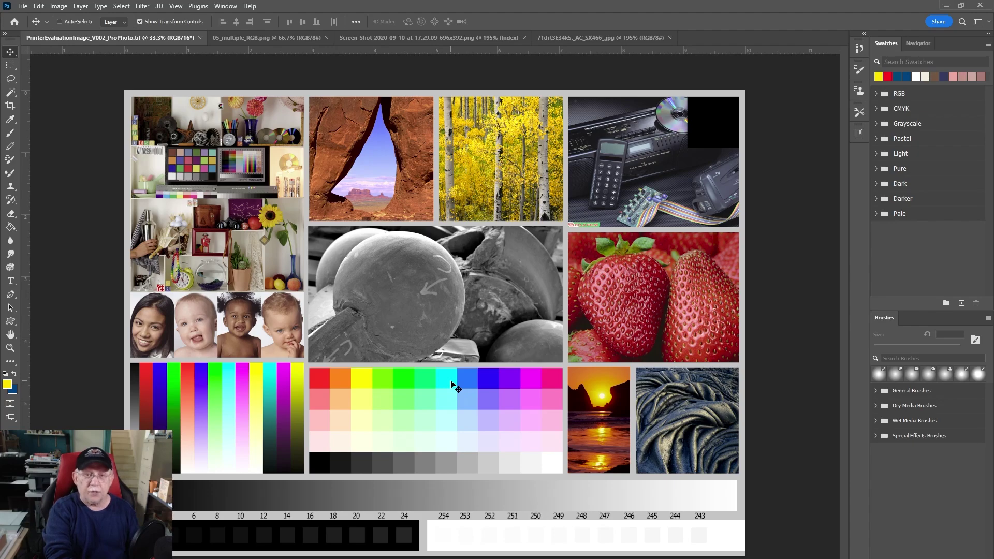
{"action": "key", "text": "ctrl+shift+y"}
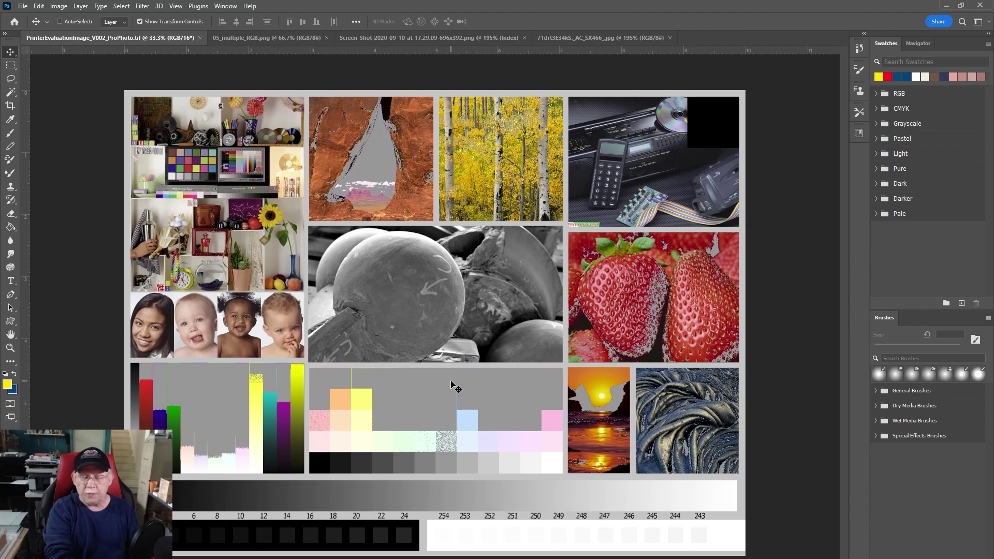
{"action": "key", "text": "ctrl+shift+y"}
{"action": "key", "text": "ctrl+shift+y"}
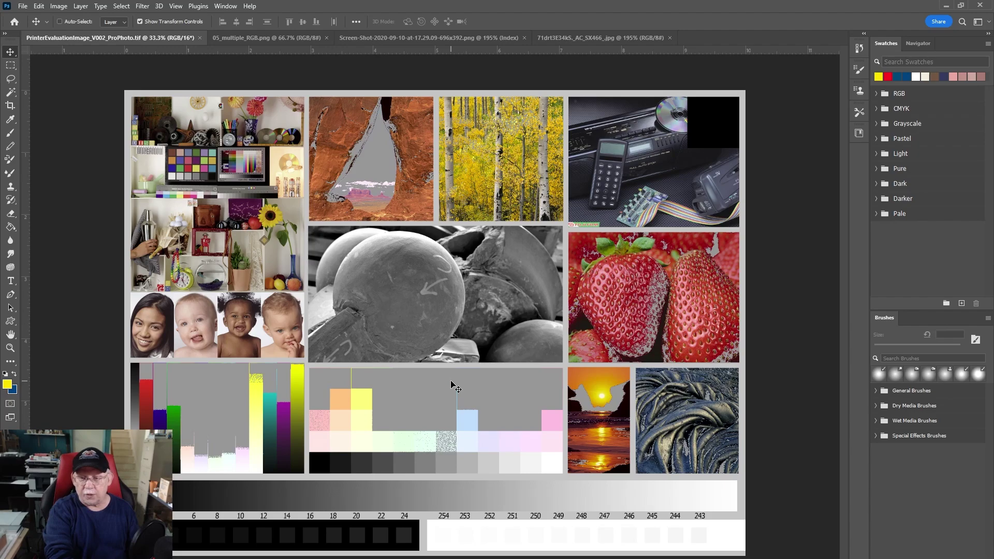
{"action": "key", "text": "ctrl+shift+y"}
{"action": "key", "text": "ctrl+shift+y"}
{"action": "key", "text": "ctrl+shift+y"}
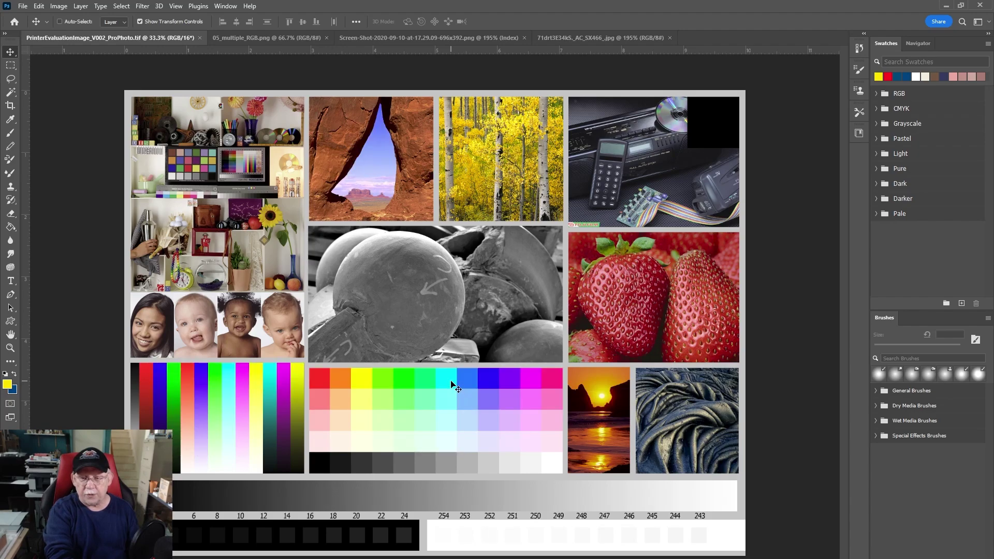
{"action": "key", "text": "ctrl+shift+y"}
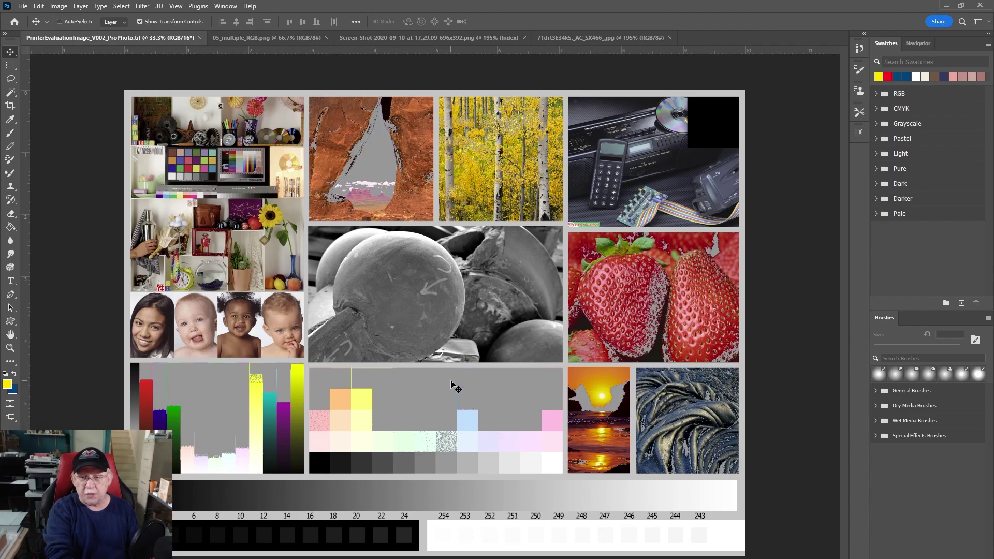
{"action": "key", "text": "ctrl+shift+y"}
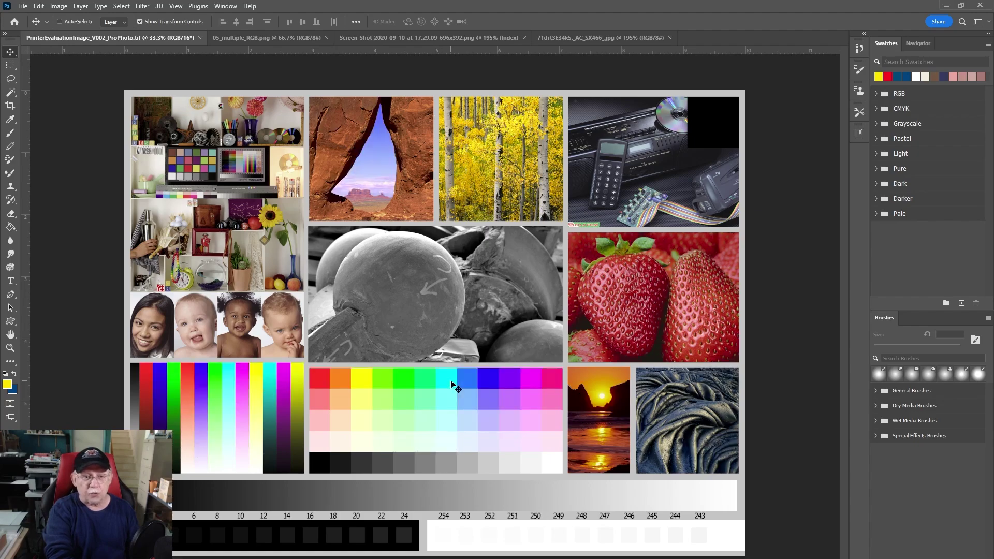
{"action": "key", "text": "ctrl+shift+y"}
{"action": "key", "text": "ctrl+shift+y"}
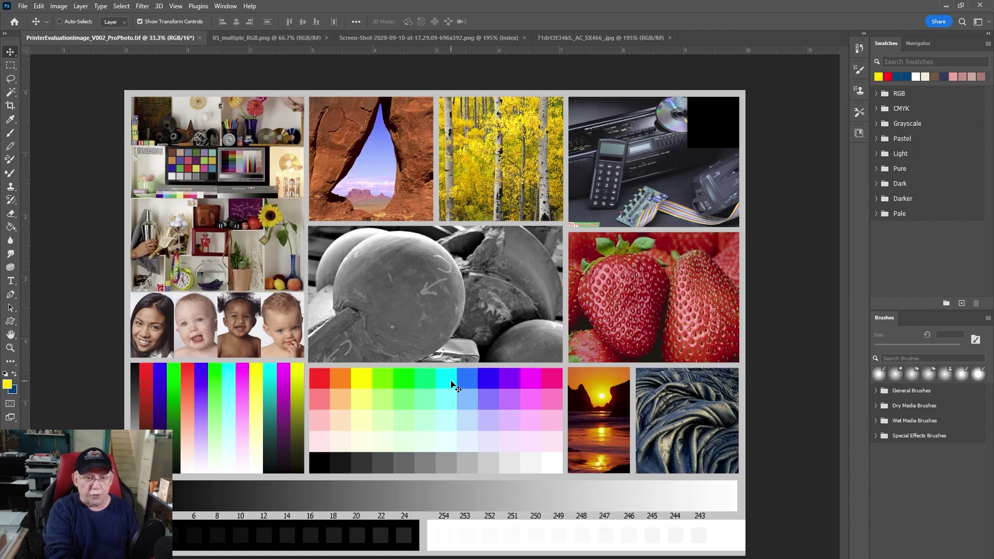
{"action": "key", "text": "ctrl+shift+y"}
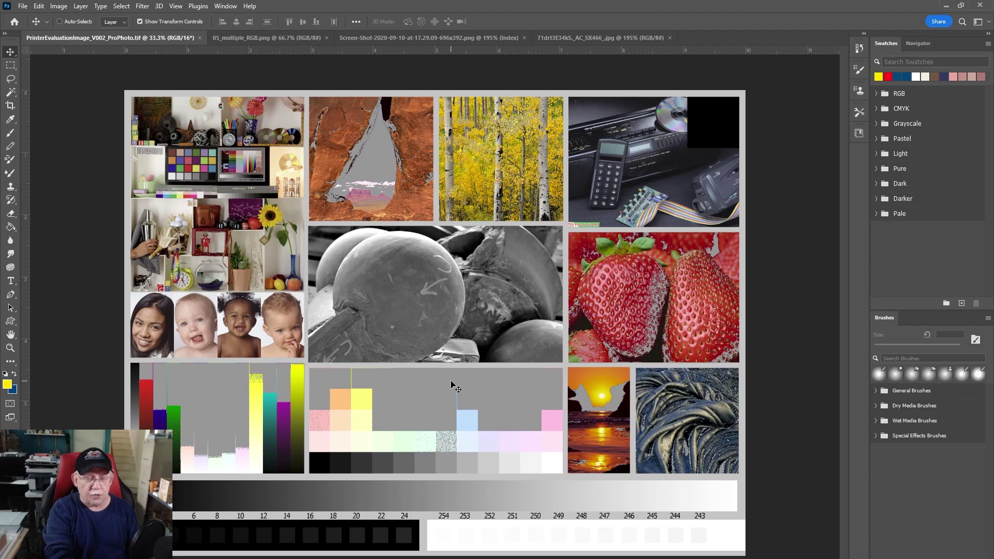
{"action": "key", "text": "ctrl+shift+y"}
{"action": "key", "text": "ctrl+shift+y"}
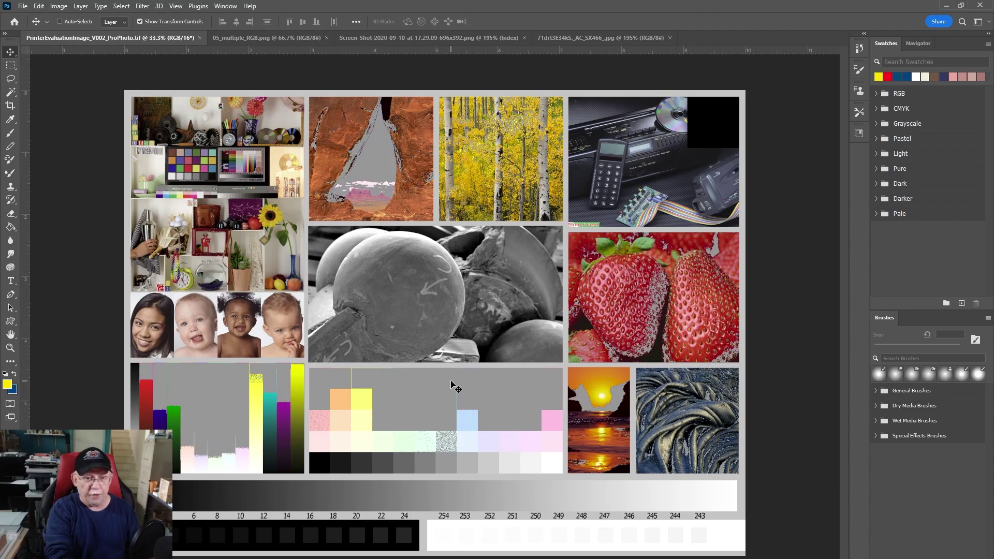
{"action": "key", "text": "ctrl+shift+y"}
{"action": "key", "text": "ctrl+shift+y"}
{"action": "key", "text": "ctrl+shift+y"}
{"action": "key", "text": "ctrl+shift+y"}
{"action": "key", "text": "ctrl+shift+y"}
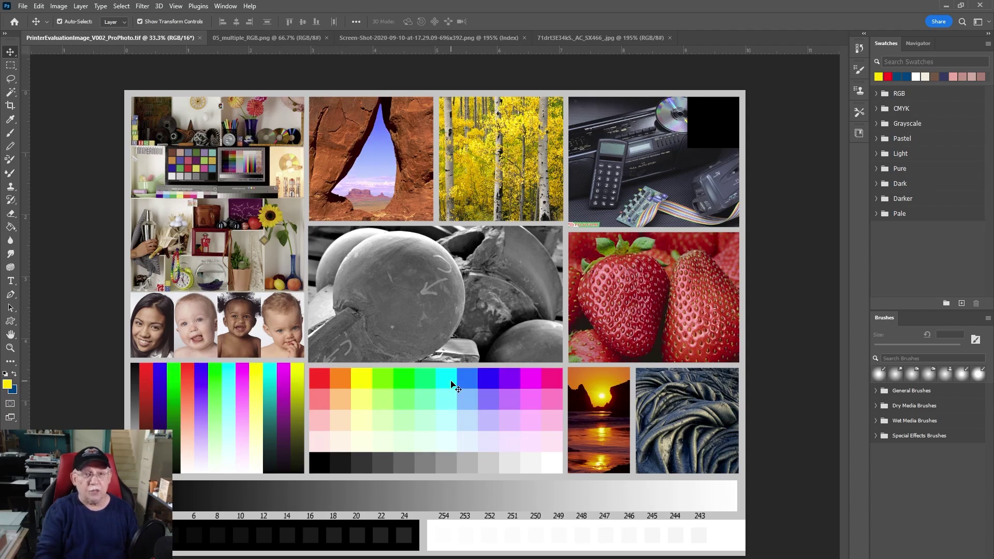
Step: Set up a custom proof condition that simulates the Canon PRO-1000/500 Photo Paper Pro Luster profile
{"action": "left_click", "coordinate": [176, 6]}
{"action": "mouse_move", "coordinate": [199, 18]}
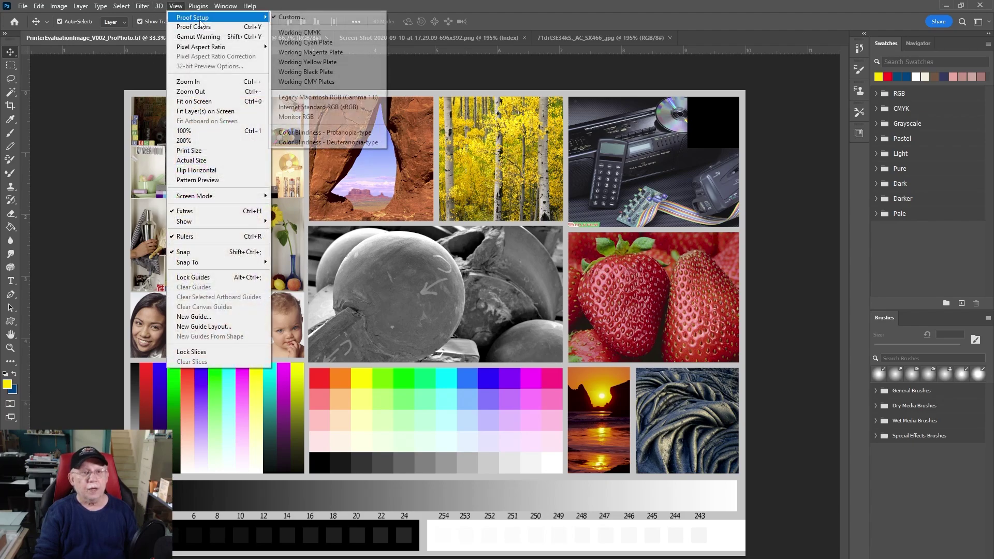
{"action": "left_click", "coordinate": [296, 20]}
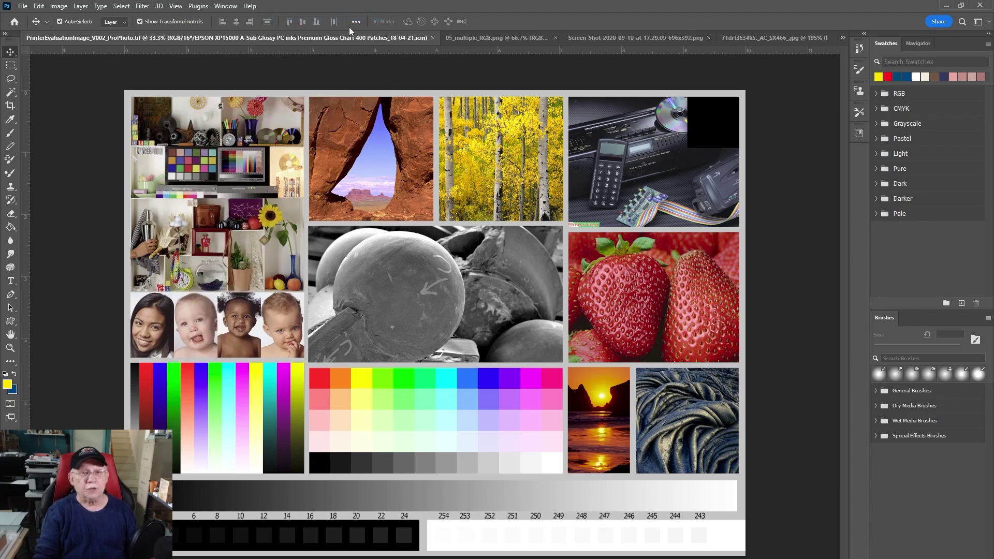
{"action": "left_click_drag", "start_coordinate": [779, 146], "coordinate": [577, 241]}
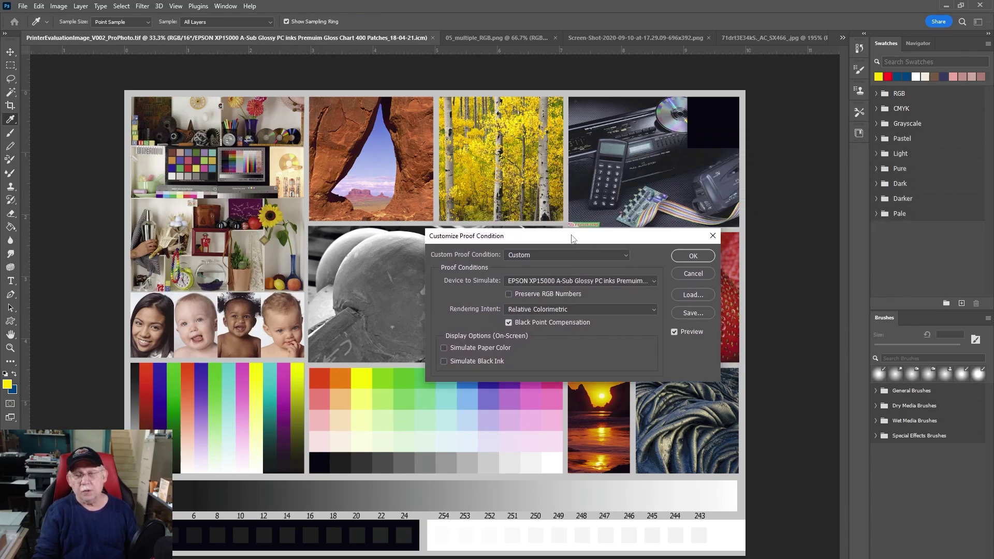
{"action": "left_click", "coordinate": [655, 282]}
{"action": "scroll", "coordinate": [633, 170], "scroll_direction": "up", "scroll_amount": 3}
{"action": "scroll", "coordinate": [635, 169], "scroll_direction": "up", "scroll_amount": 16}
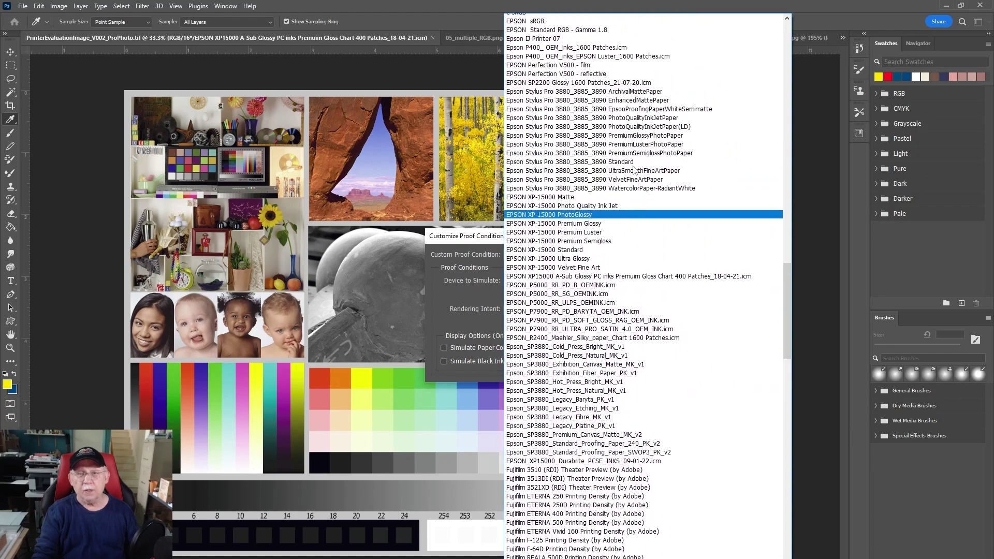
{"action": "scroll", "coordinate": [633, 181], "scroll_direction": "up", "scroll_amount": 4}
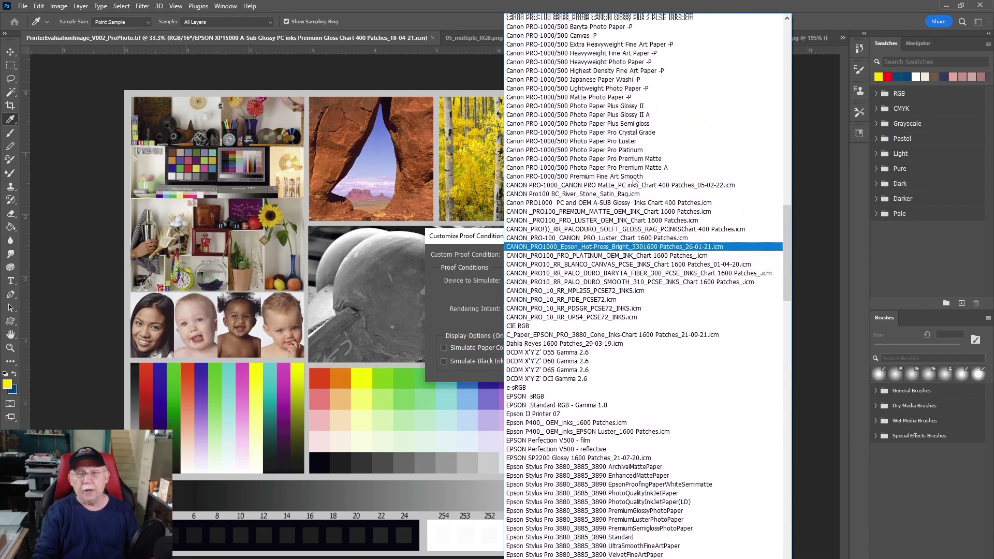
{"action": "left_click", "coordinate": [594, 141]}
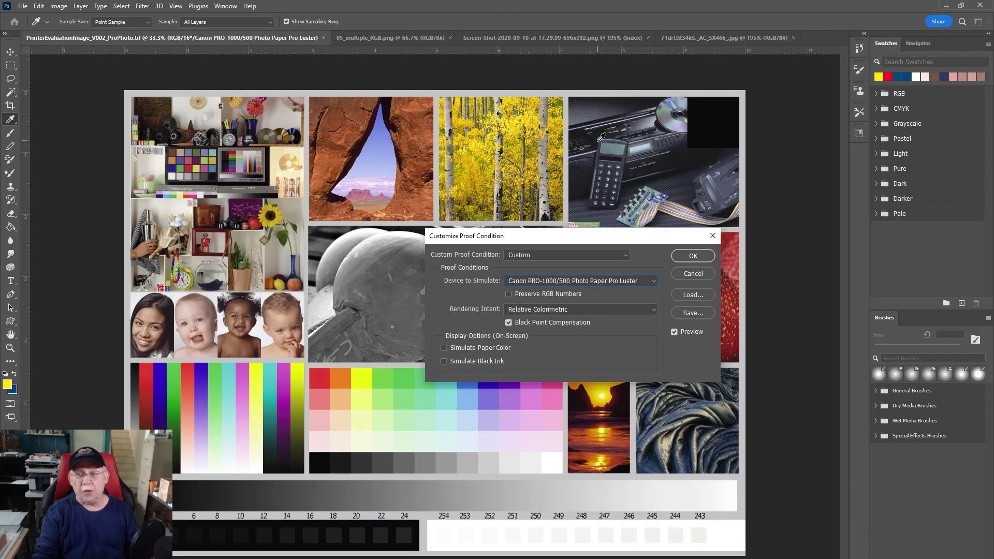
Step: Move the proof dialog clear of the image and compare the image without and with the soft-proof preview, leaving the preview on
{"action": "left_click_drag", "start_coordinate": [574, 236], "coordinate": [840, 17]}
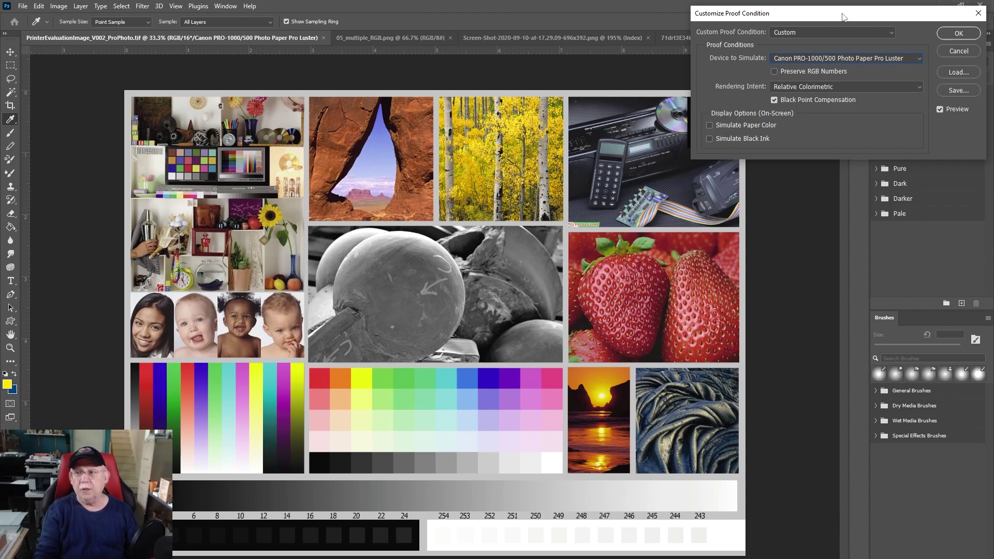
{"action": "left_click", "coordinate": [940, 110]}
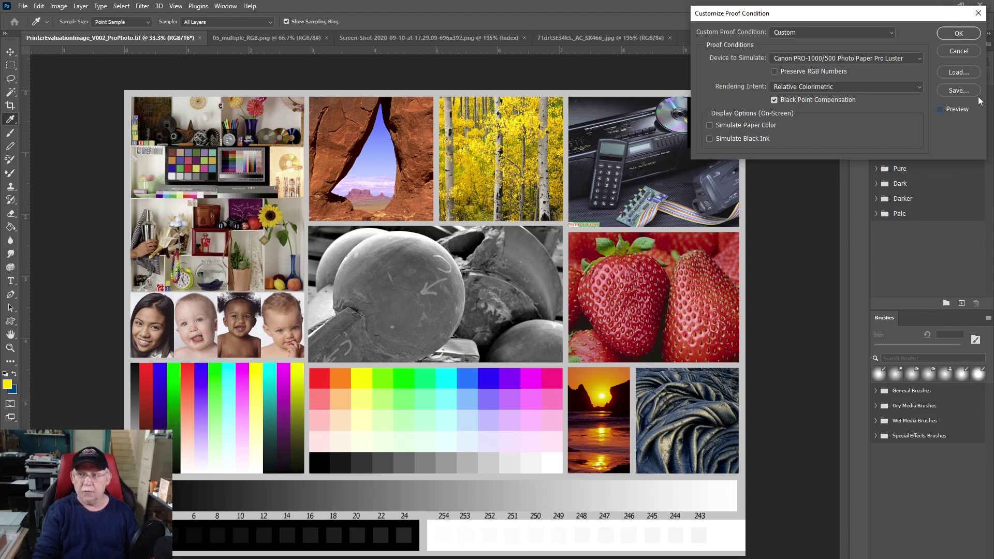
{"action": "left_click", "coordinate": [940, 110]}
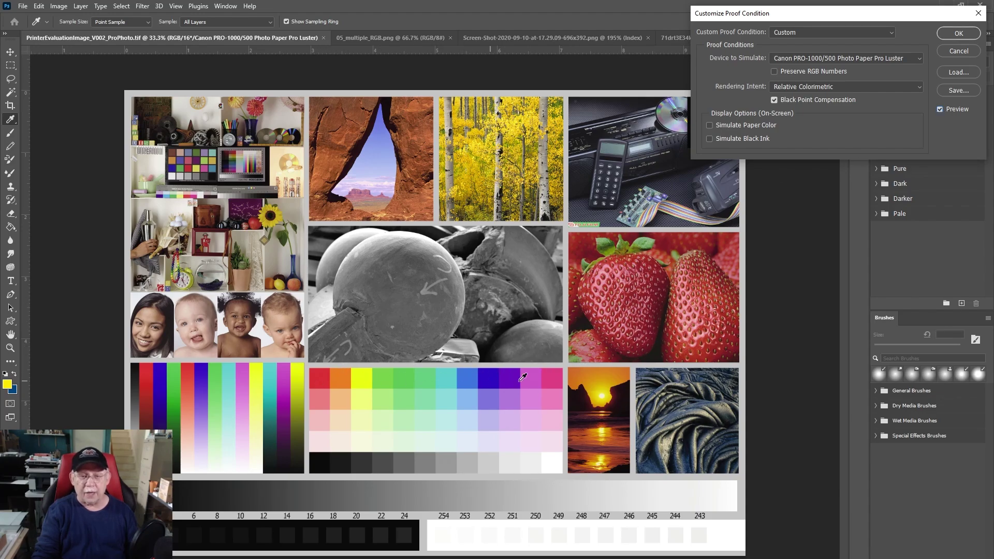
Step: Compare the image without and with the soft-proof preview, close the proof setup without applying it, and switch to 05_multiple_RGB.png
{"action": "left_click", "coordinate": [939, 110]}
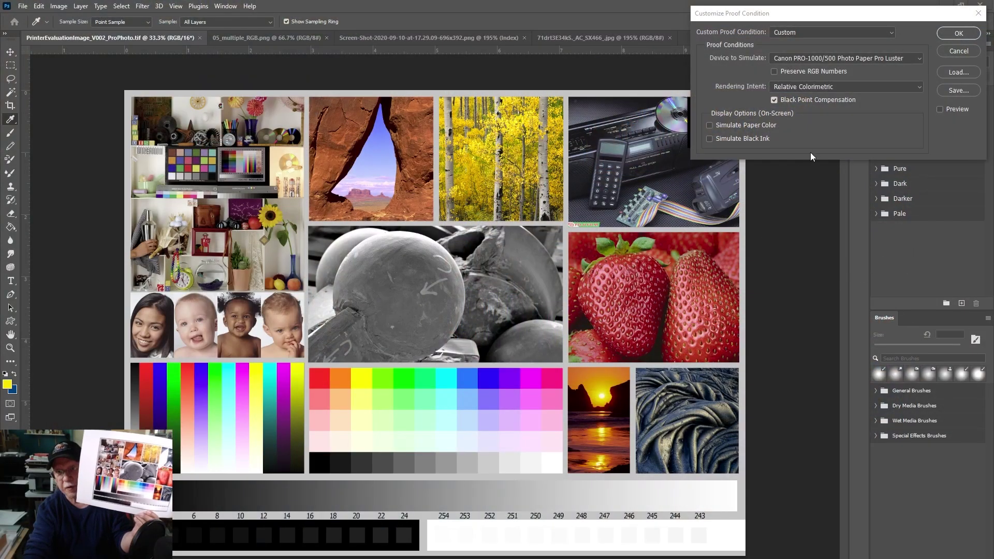
{"action": "left_click", "coordinate": [938, 108]}
{"action": "left_click", "coordinate": [940, 110]}
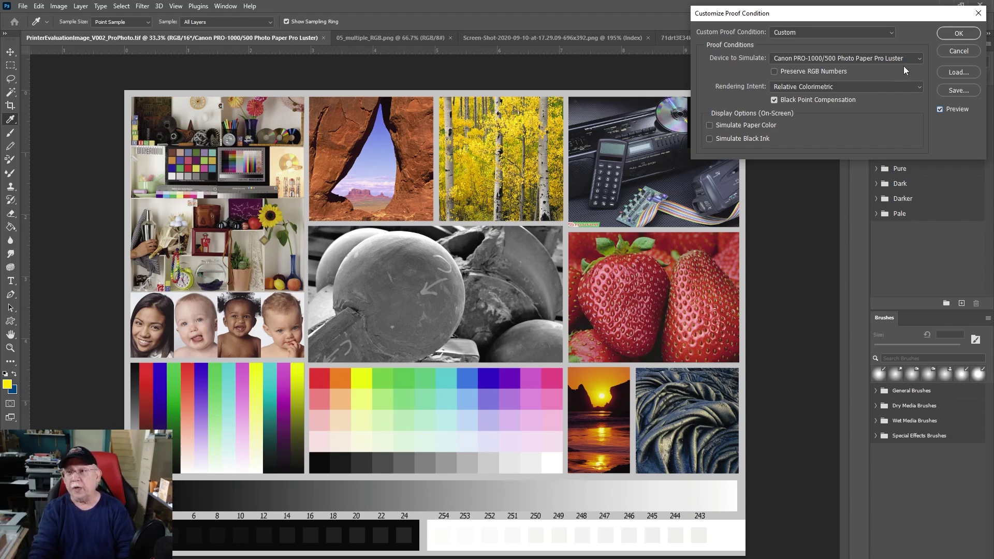
{"action": "left_click", "coordinate": [977, 13]}
{"action": "key", "text": "v"}
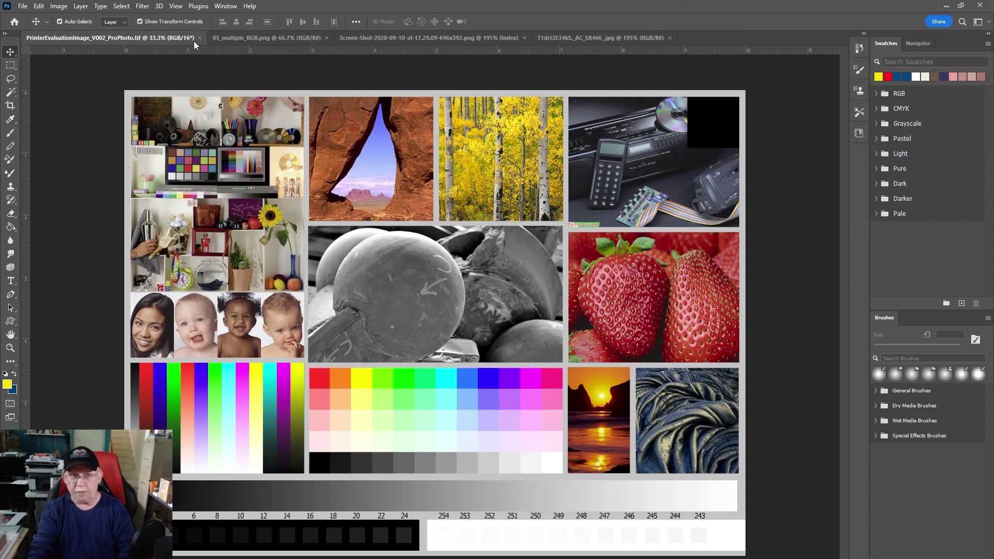
{"action": "left_click", "coordinate": [238, 40]}
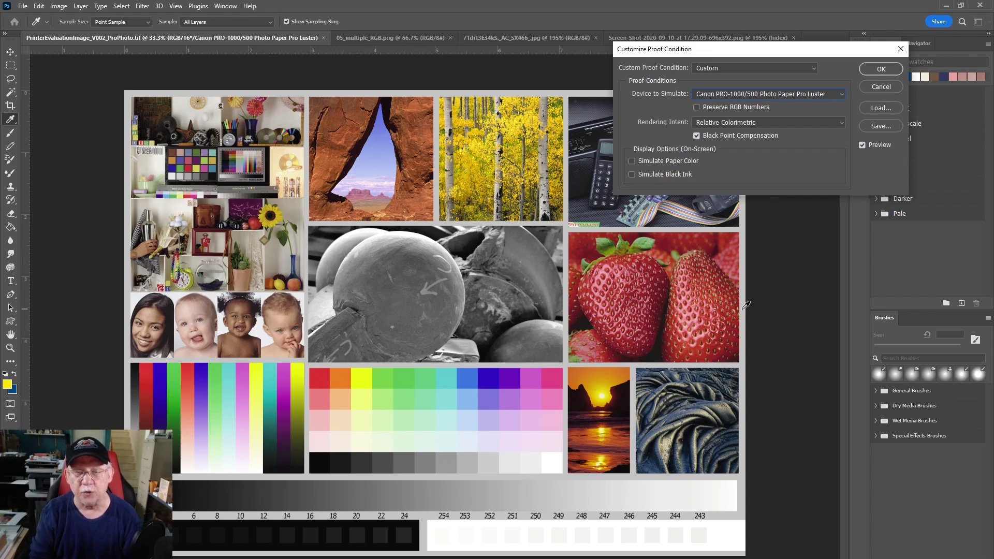
Step: Try the Perceptual rendering intent and repeatedly compare the printer evaluation image with and without the soft-proof preview, leaving the preview off
{"action": "left_click", "coordinate": [744, 122]}
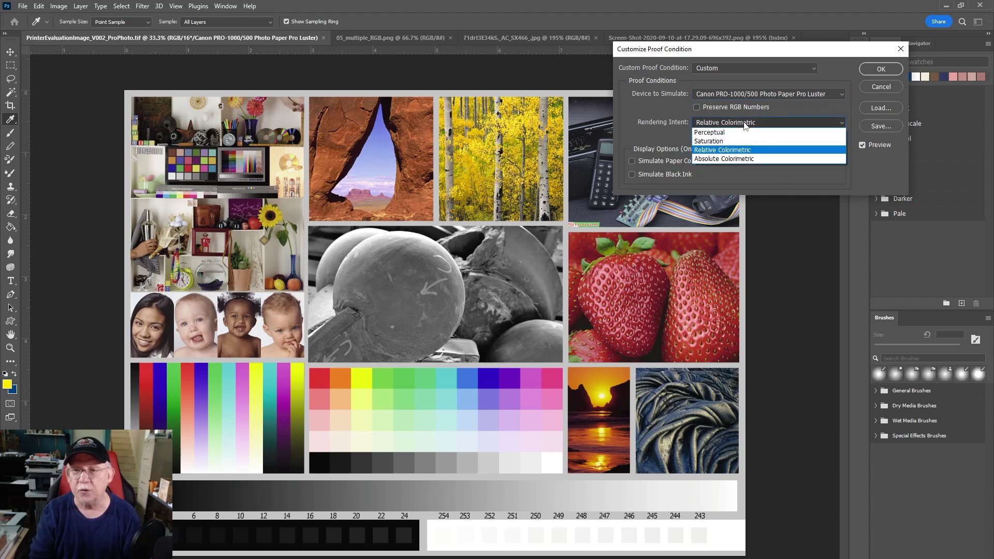
{"action": "left_click", "coordinate": [709, 133]}
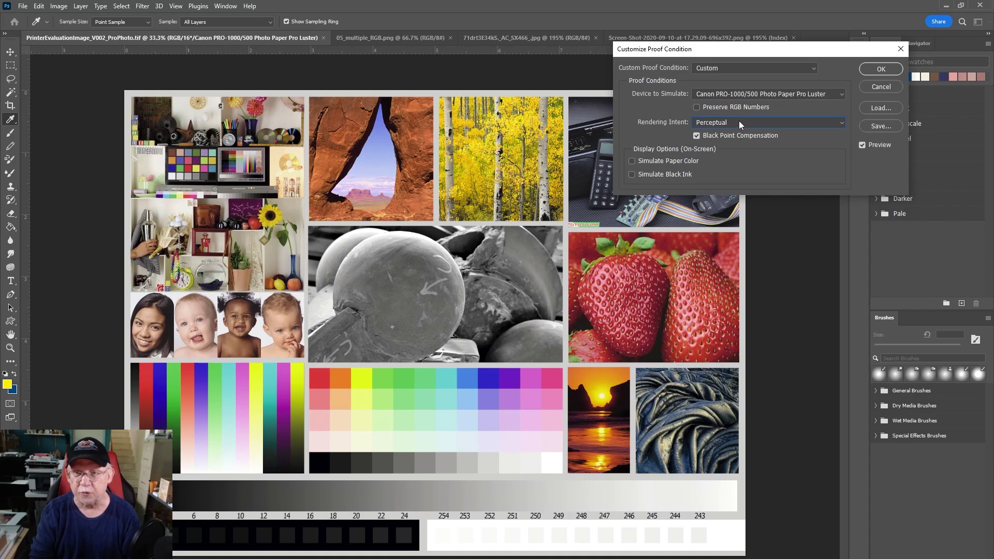
{"action": "left_click", "coordinate": [860, 144]}
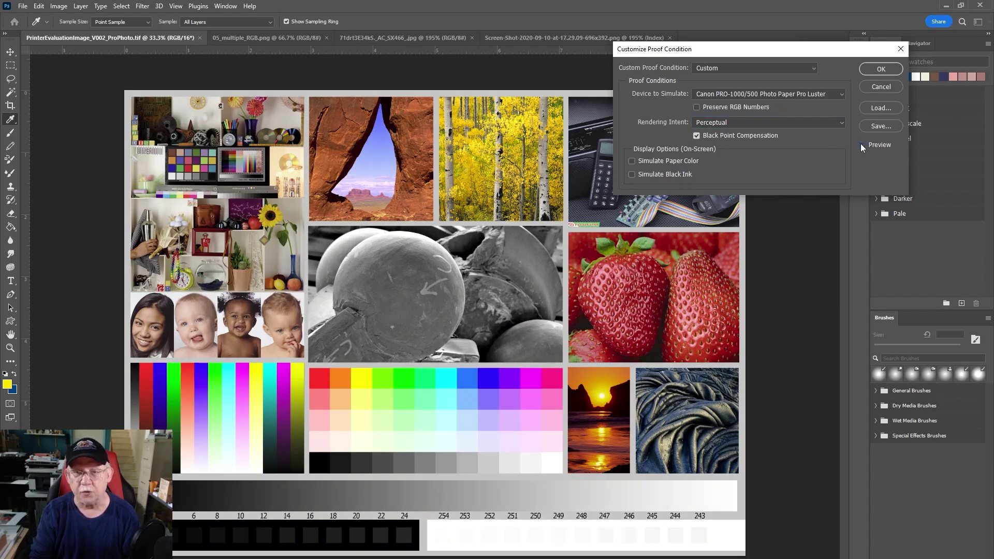
{"action": "left_click", "coordinate": [861, 144]}
{"action": "left_click", "coordinate": [860, 144]}
{"action": "left_click", "coordinate": [860, 144]}
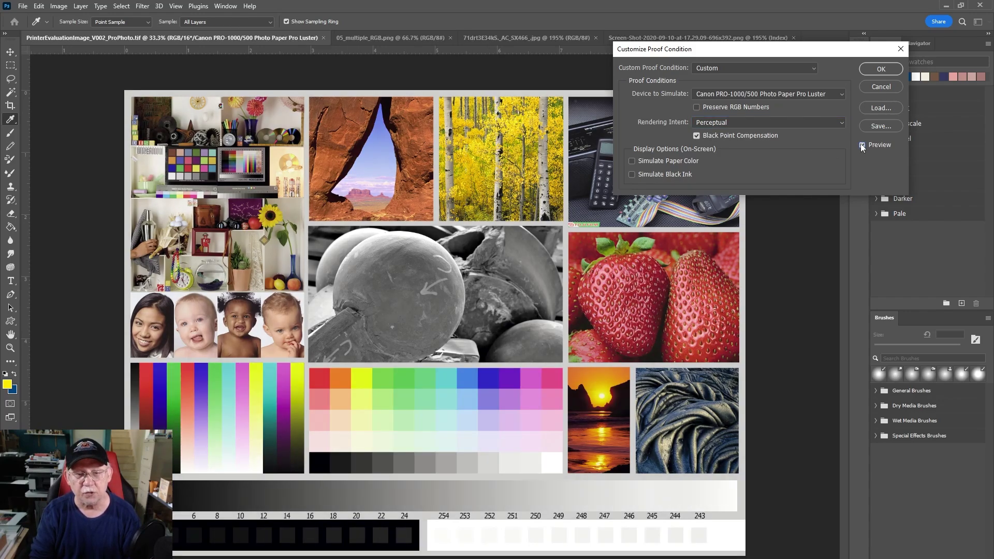
{"action": "left_click", "coordinate": [860, 144]}
{"action": "left_click", "coordinate": [860, 144]}
{"action": "left_click", "coordinate": [860, 144]}
{"action": "left_click", "coordinate": [860, 144]}
{"action": "left_click", "coordinate": [861, 144]}
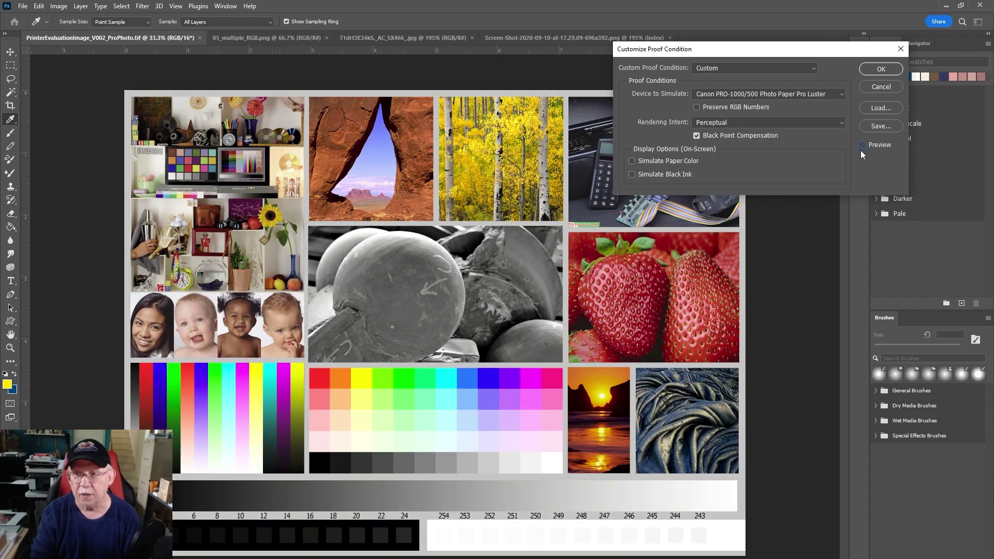
{"action": "left_click", "coordinate": [860, 145]}
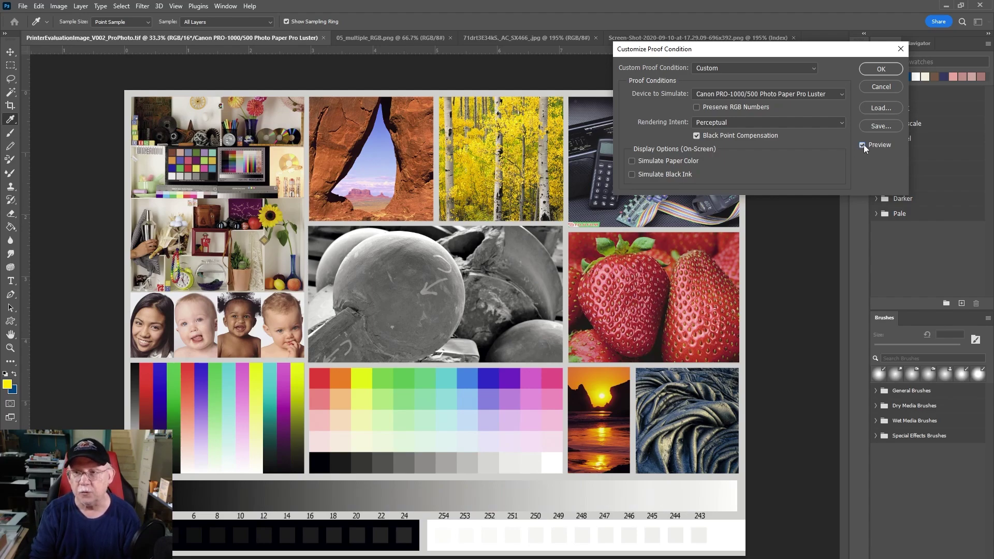
{"action": "left_click", "coordinate": [862, 144]}
{"action": "left_click", "coordinate": [862, 144]}
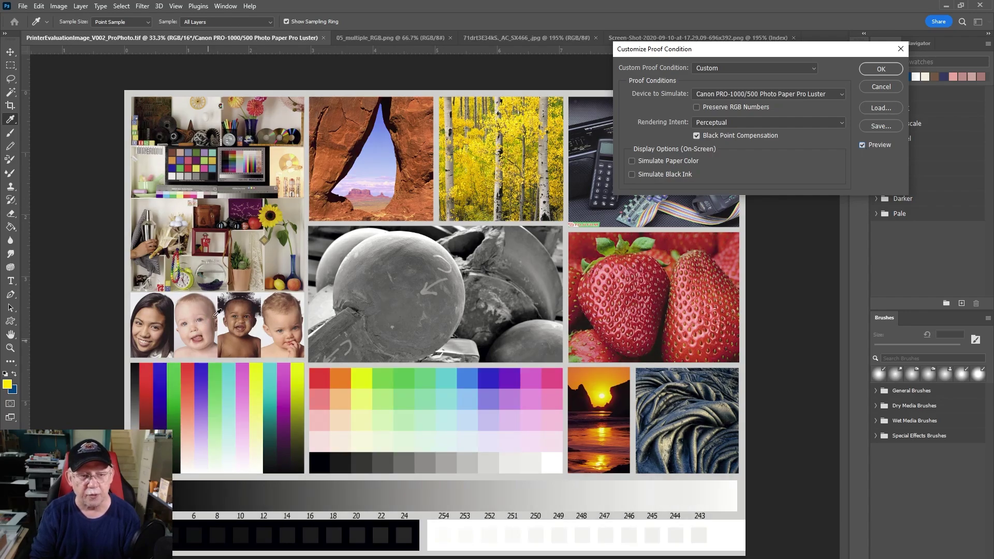
{"action": "left_click", "coordinate": [863, 145]}
{"action": "left_click", "coordinate": [863, 145]}
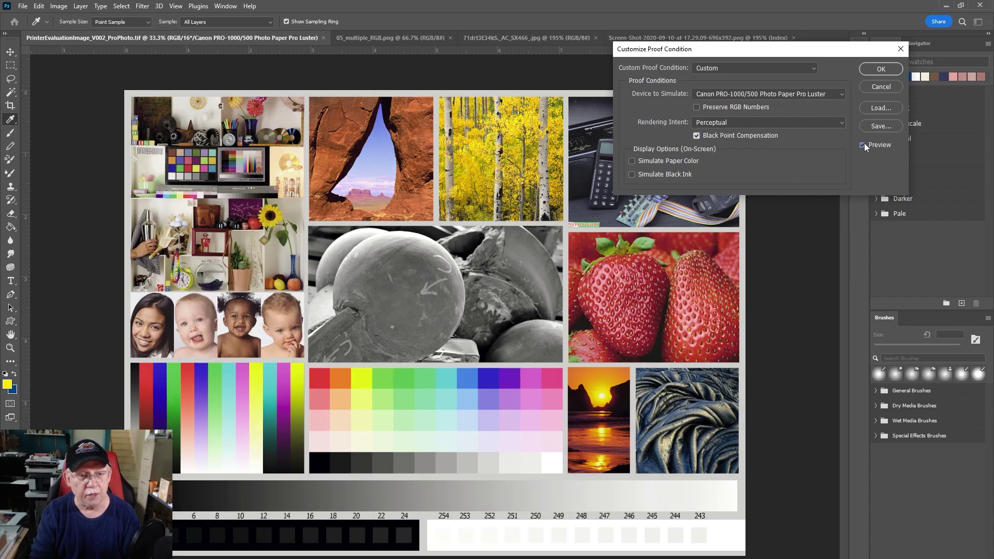
{"action": "left_click", "coordinate": [865, 143]}
{"action": "left_click", "coordinate": [864, 142]}
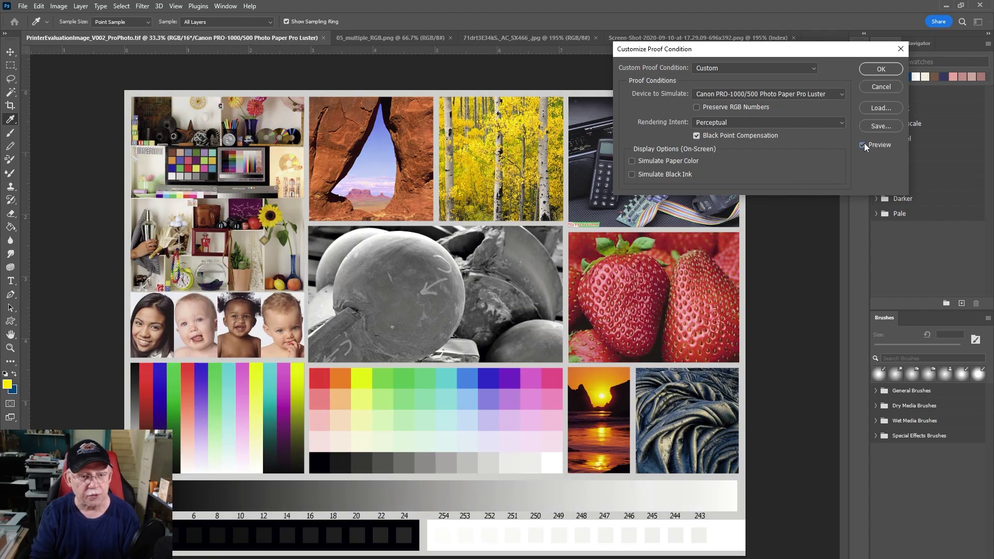
{"action": "left_click", "coordinate": [864, 143]}
{"action": "left_click", "coordinate": [865, 143]}
{"action": "left_click", "coordinate": [865, 143]}
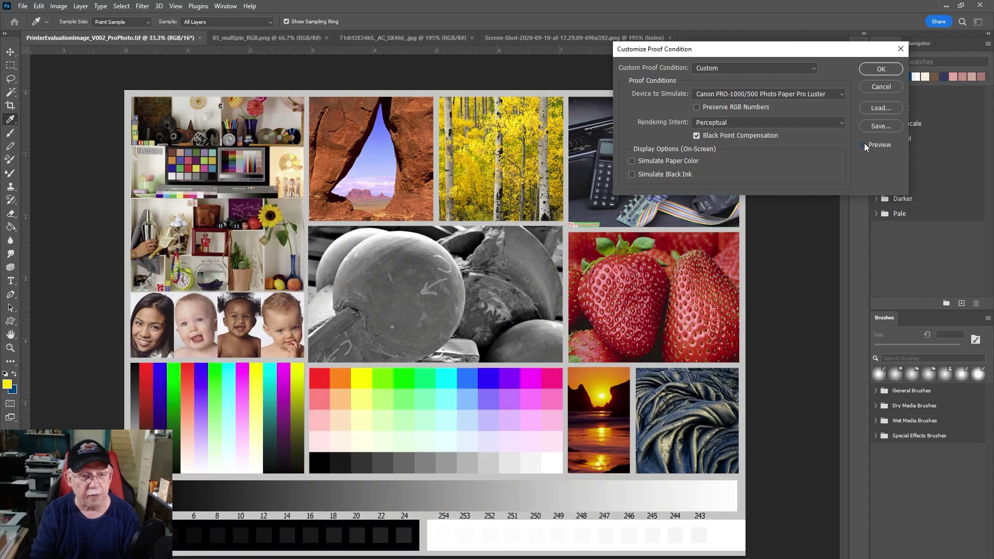
{"action": "left_click", "coordinate": [864, 143]}
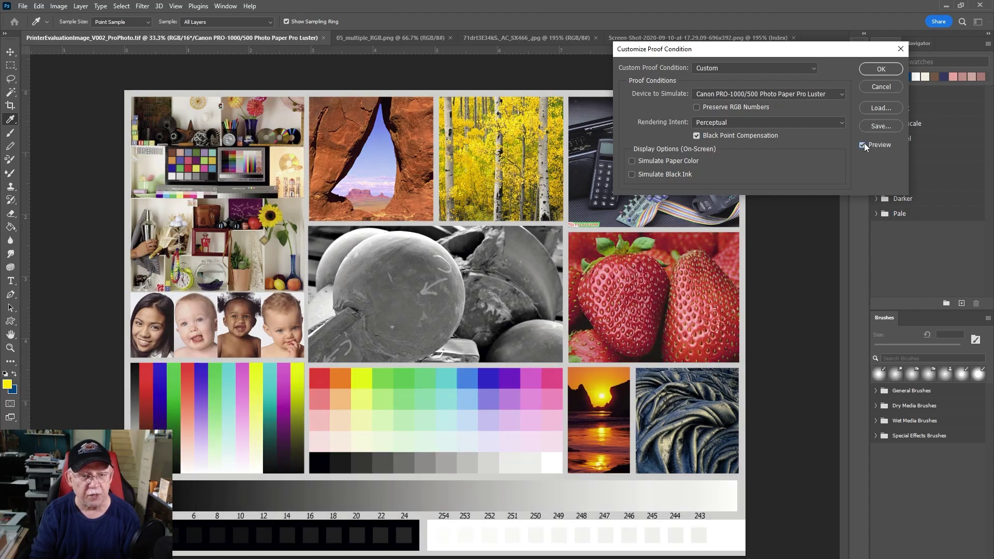
{"action": "left_click", "coordinate": [865, 143]}
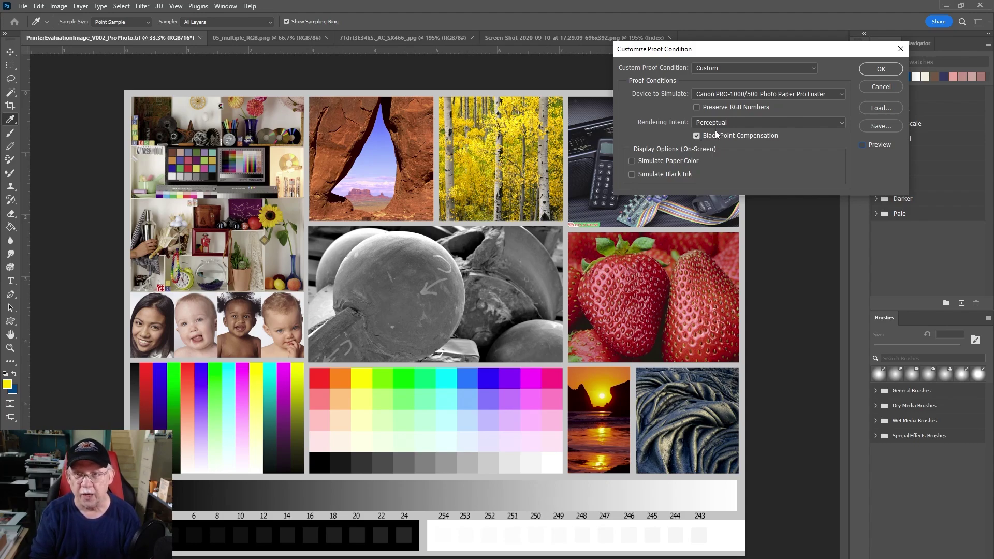
Step: Set the rendering intent to Relative Colorimetric and compare the image with and without the soft-proof preview, leaving the preview on
{"action": "left_click", "coordinate": [730, 122]}
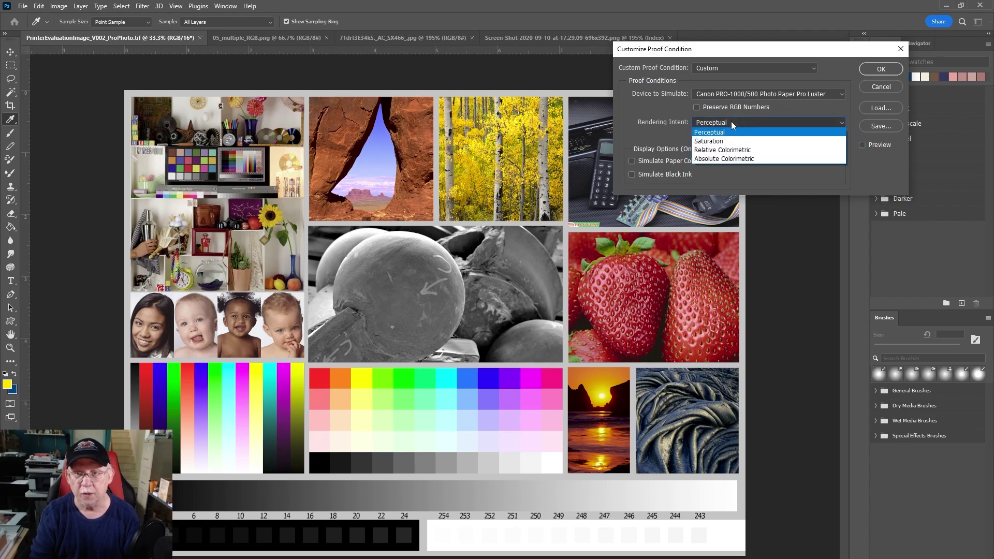
{"action": "left_click", "coordinate": [722, 150]}
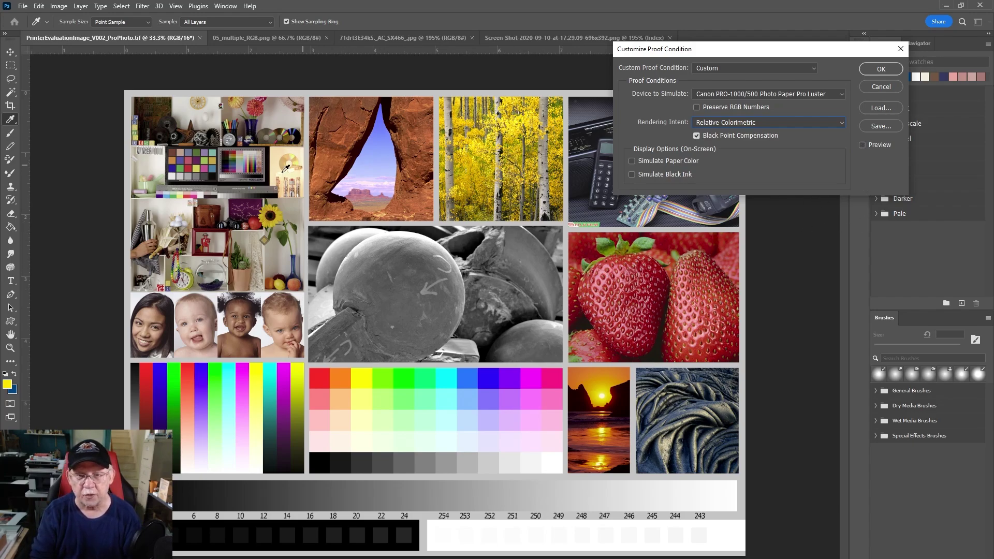
{"action": "left_click", "coordinate": [861, 144]}
{"action": "left_click", "coordinate": [861, 144]}
{"action": "left_click", "coordinate": [861, 144]}
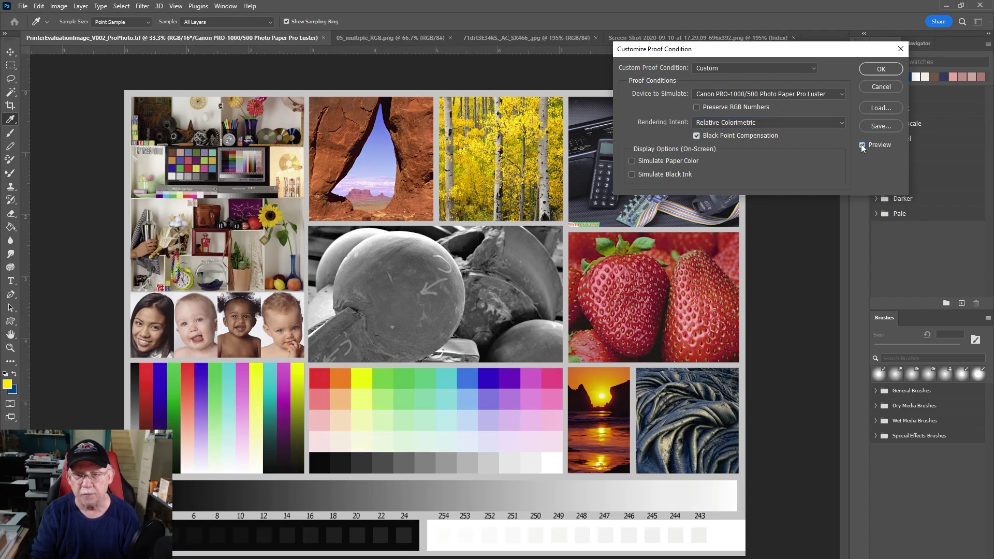
{"action": "left_click", "coordinate": [862, 144]}
{"action": "left_click", "coordinate": [862, 144]}
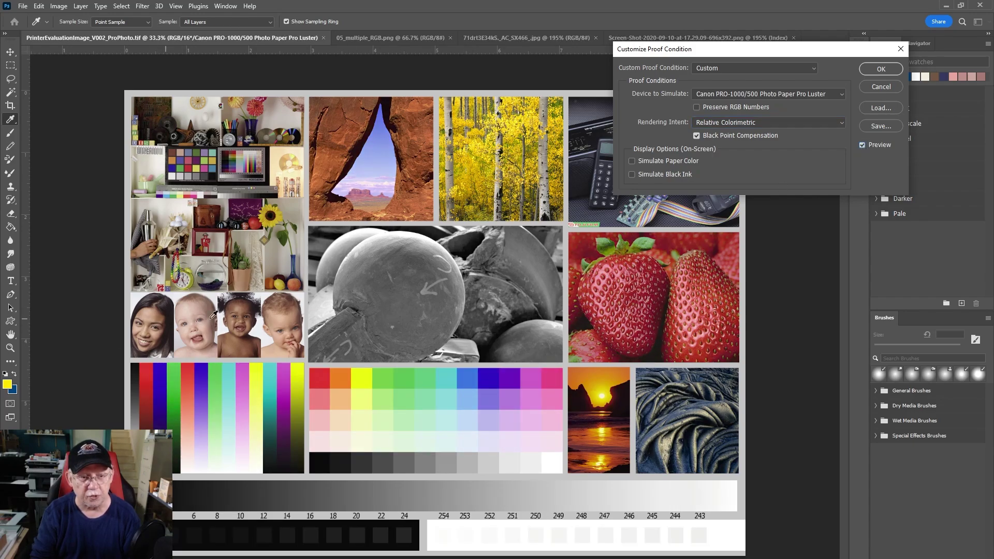
{"action": "left_click", "coordinate": [861, 144]}
{"action": "left_click", "coordinate": [862, 145]}
{"action": "left_click", "coordinate": [861, 145]}
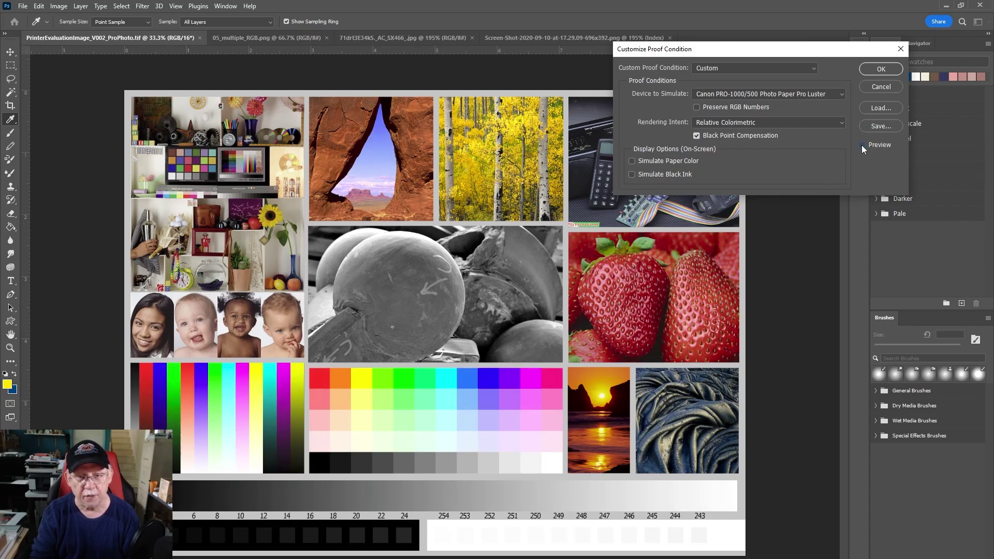
{"action": "left_click", "coordinate": [861, 145]}
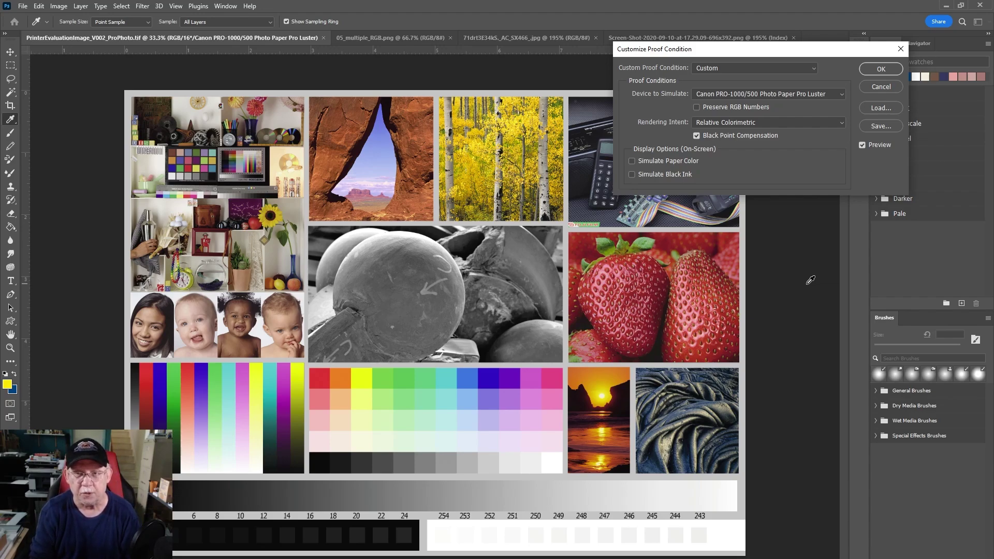
Step: Keep Black Point Compensation enabled and apply the custom proof condition to the printer evaluation image
{"action": "left_click", "coordinate": [697, 135]}
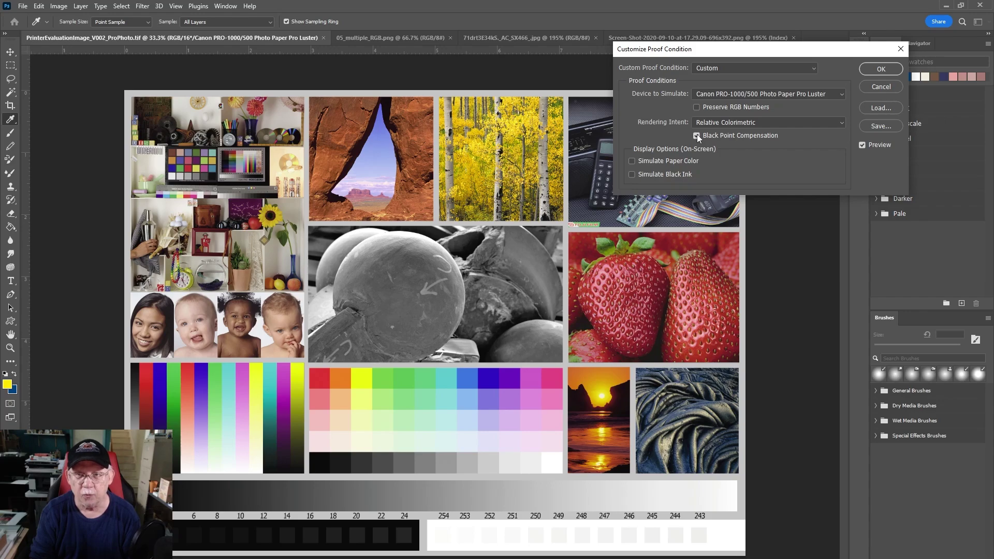
{"action": "left_click", "coordinate": [881, 69]}
{"action": "key", "text": "v"}
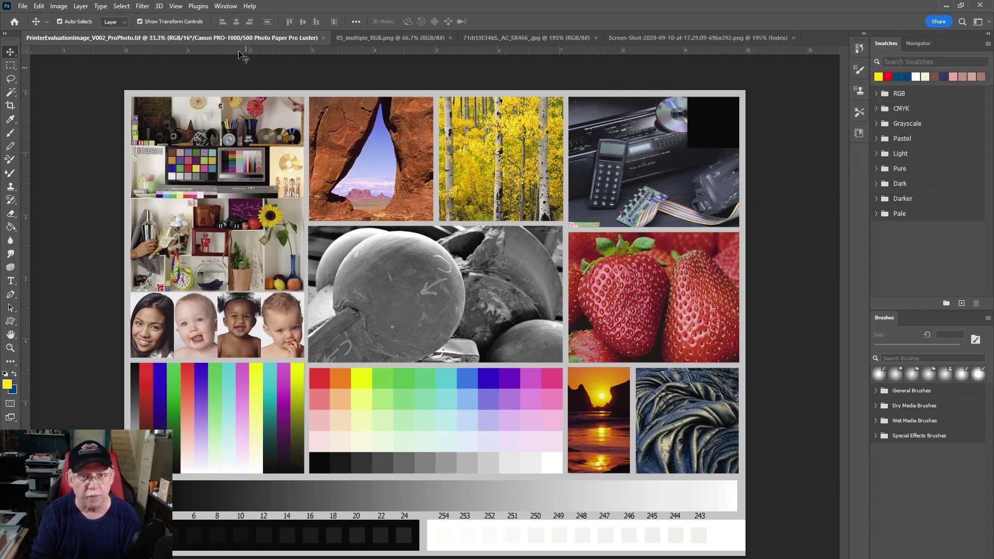
Step: Look through the other open images, ending on the close-up eye image 71drt3E34kS._AC_SX466_.jpg
{"action": "left_click", "coordinate": [381, 38]}
{"action": "left_click", "coordinate": [484, 37]}
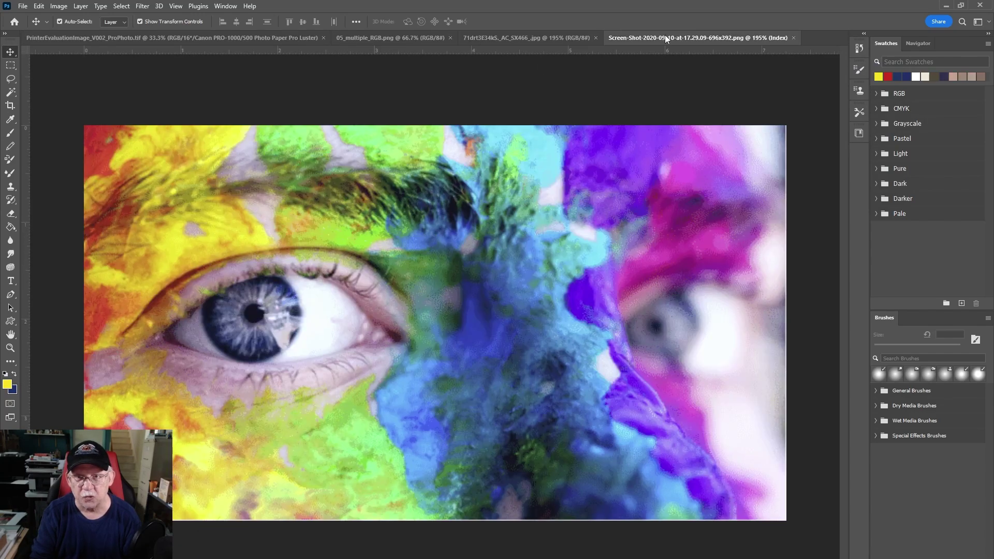
{"action": "left_click", "coordinate": [665, 36]}
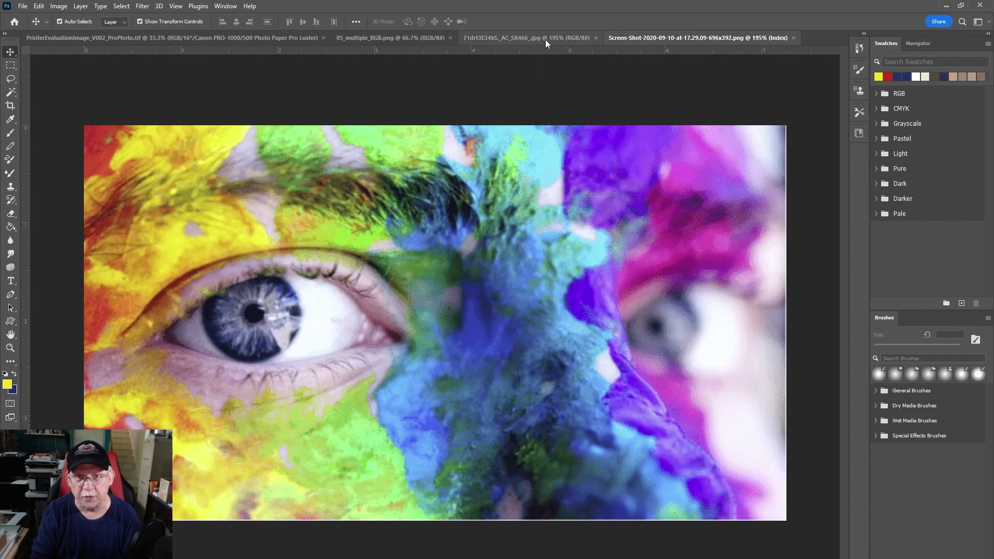
{"action": "left_click", "coordinate": [537, 38]}
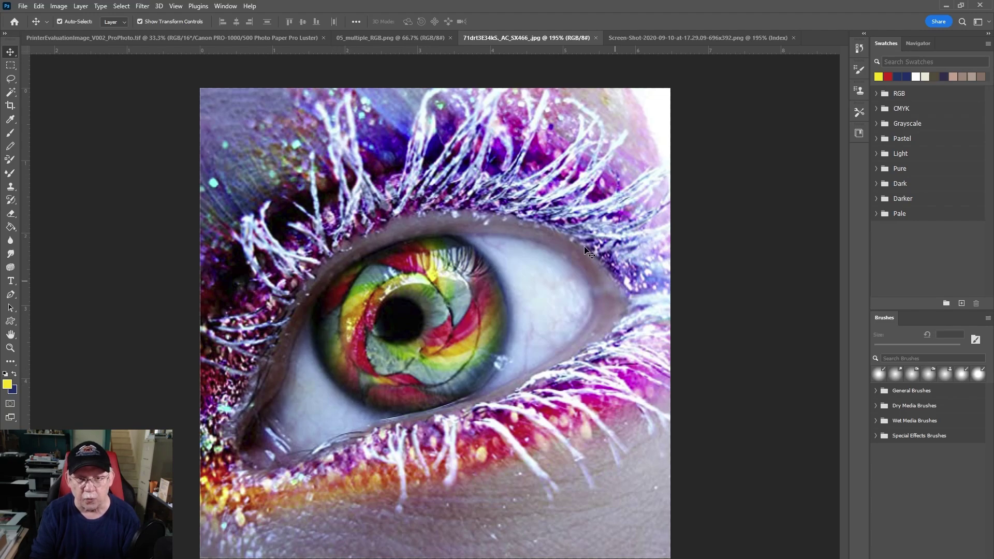
Step: Toggle the gamut warning on and off repeatedly to compare the out-of-gamut areas of the close-up eye image, leaving it off
{"action": "left_click", "coordinate": [176, 7]}
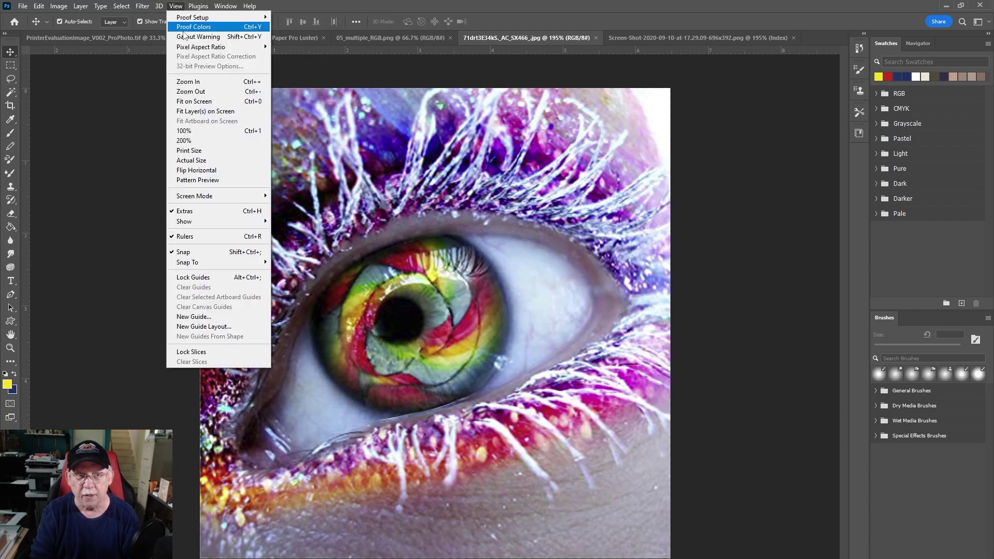
{"action": "left_click", "coordinate": [198, 37]}
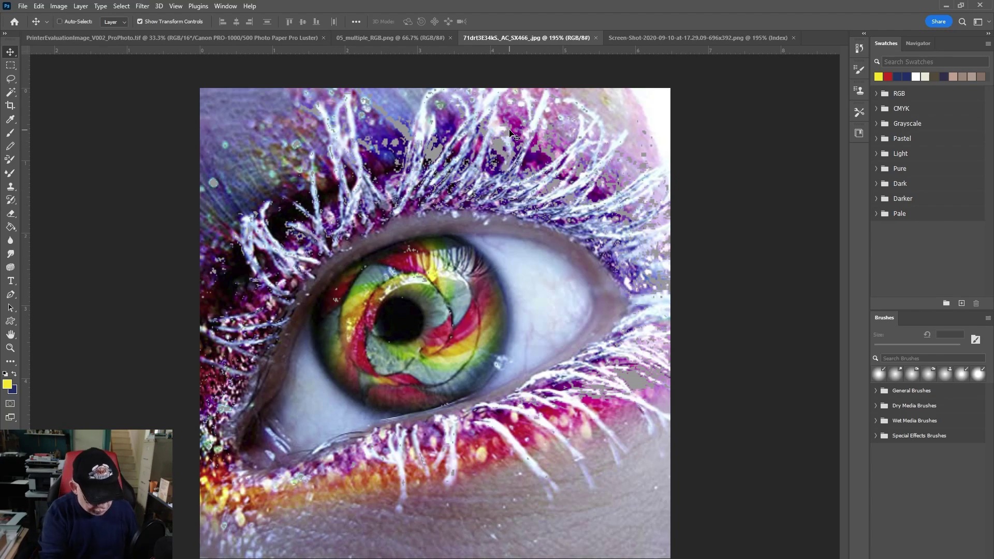
{"action": "key", "text": "ctrl+shift+y"}
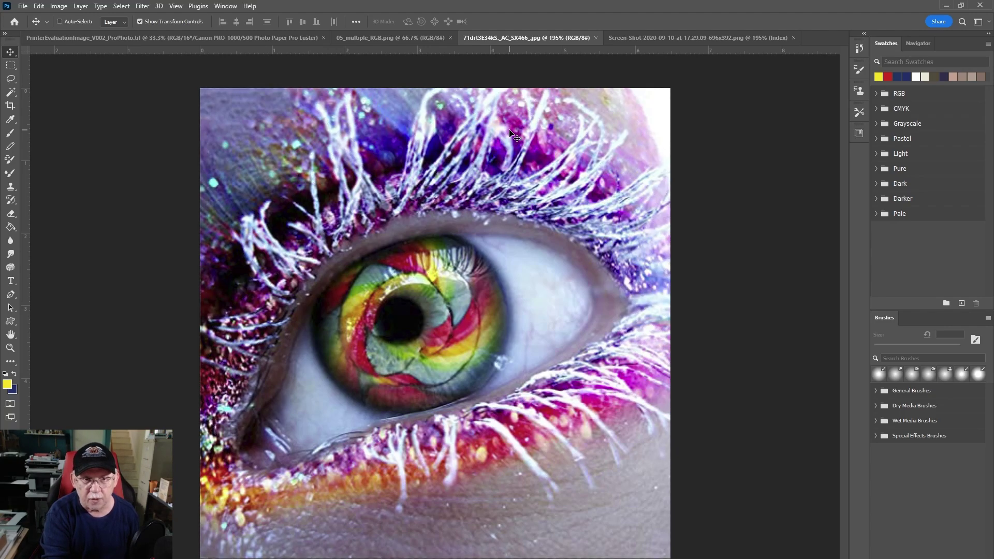
{"action": "key", "text": "ctrl+shift+y"}
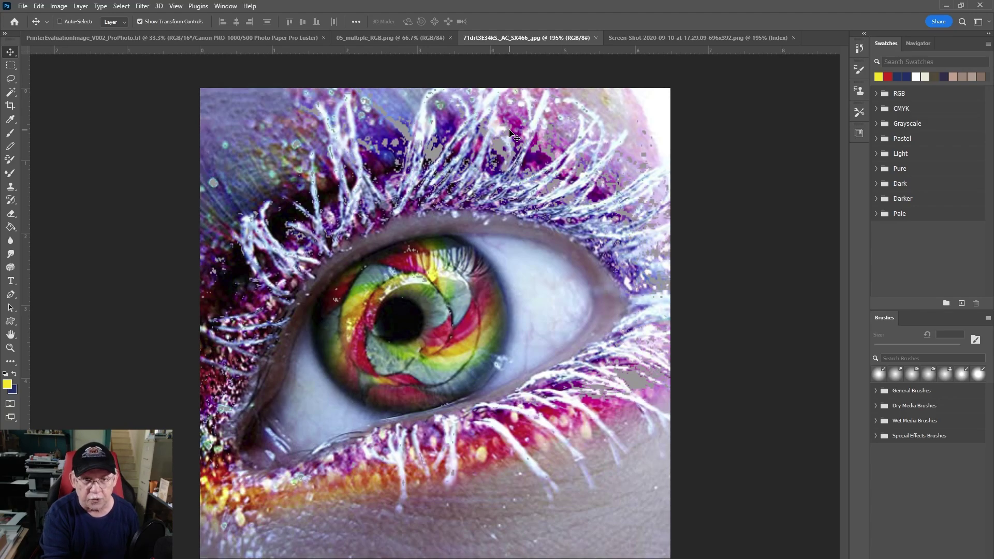
{"action": "key", "text": "ctrl+shift+y"}
{"action": "key", "text": "ctrl+shift+y"}
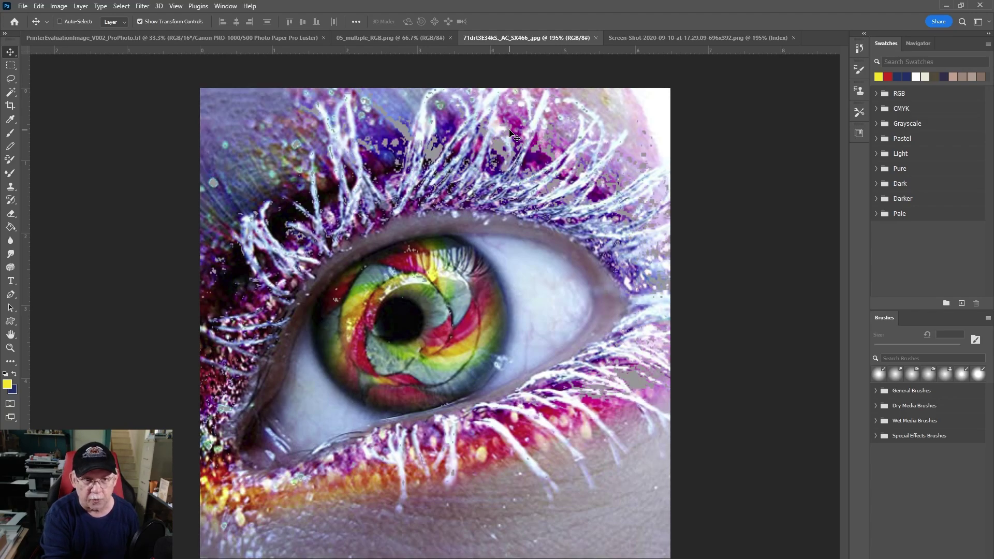
{"action": "key", "text": "ctrl+shift+y"}
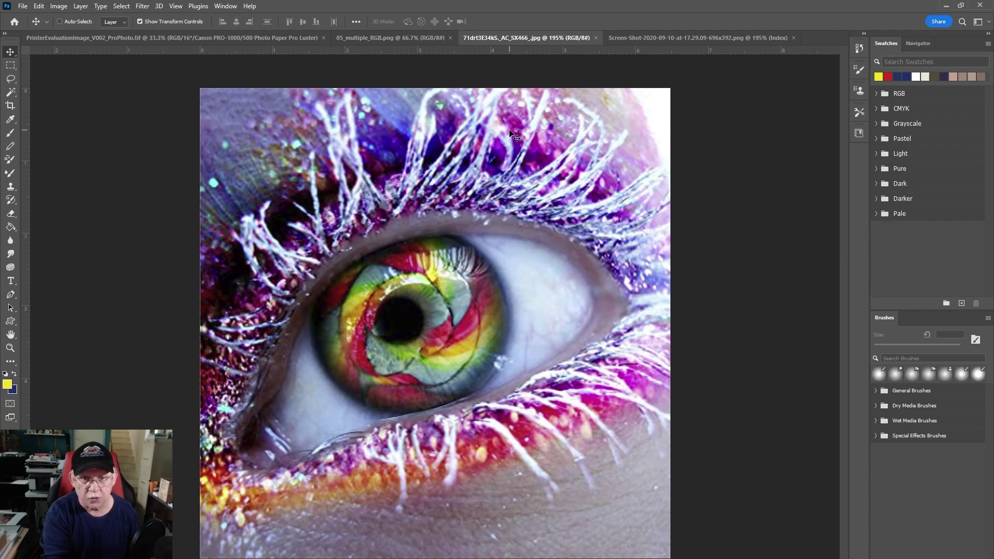
Step: Open a custom proof setup for the close-up eye image and simulate the Canon PRO-1000/500 Photo Paper Pro Luster profile
{"action": "left_click", "coordinate": [175, 6]}
{"action": "mouse_move", "coordinate": [196, 18]}
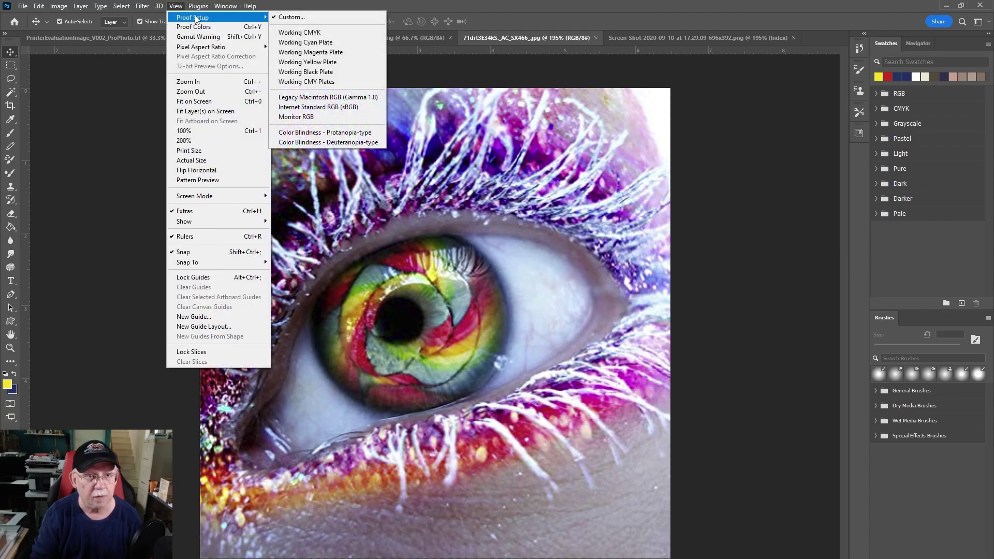
{"action": "left_click", "coordinate": [291, 17]}
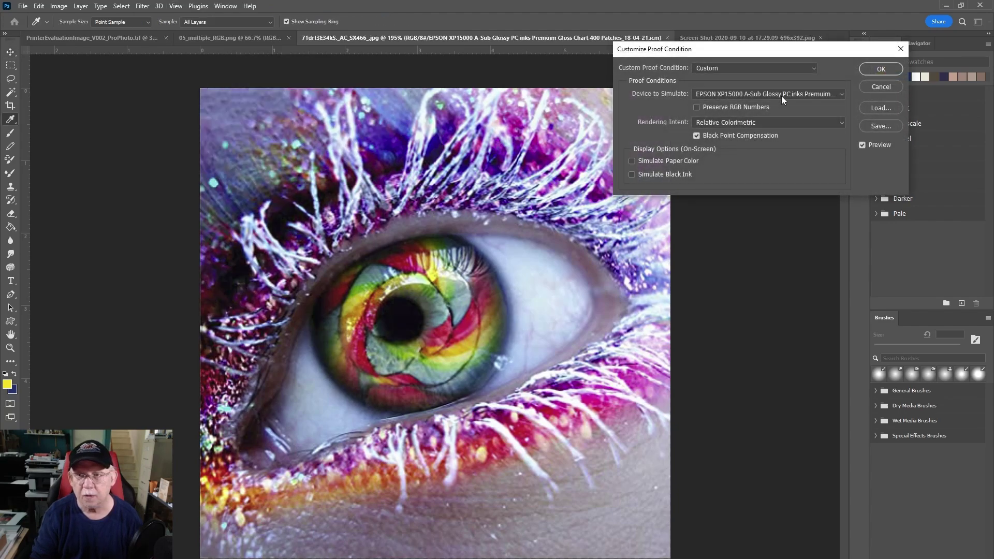
{"action": "scroll", "coordinate": [790, 95], "scroll_direction": "up", "scroll_amount": 1}
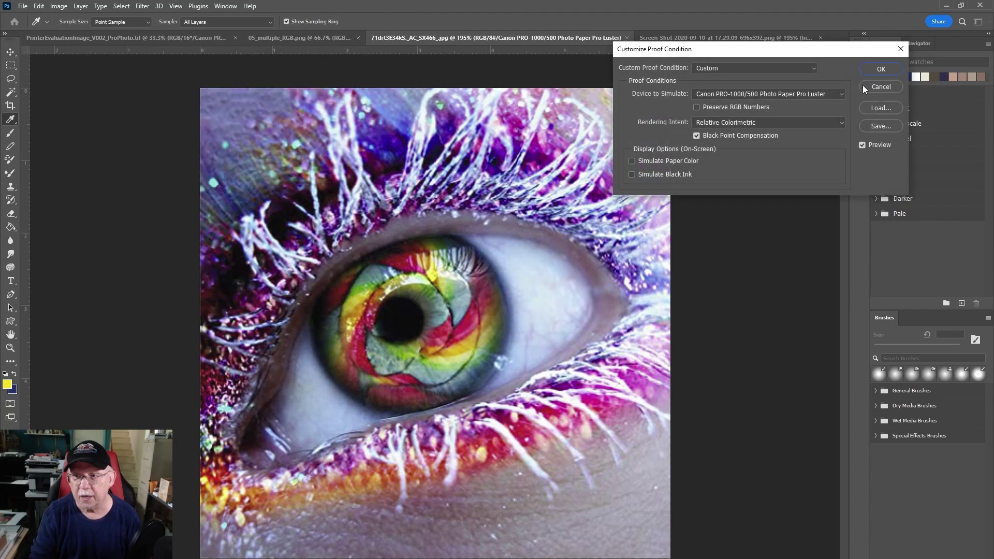
Step: Compare the close-up eye image repeatedly with and without the soft-proof preview, and close the proof setup without applying it
{"action": "left_click", "coordinate": [862, 144]}
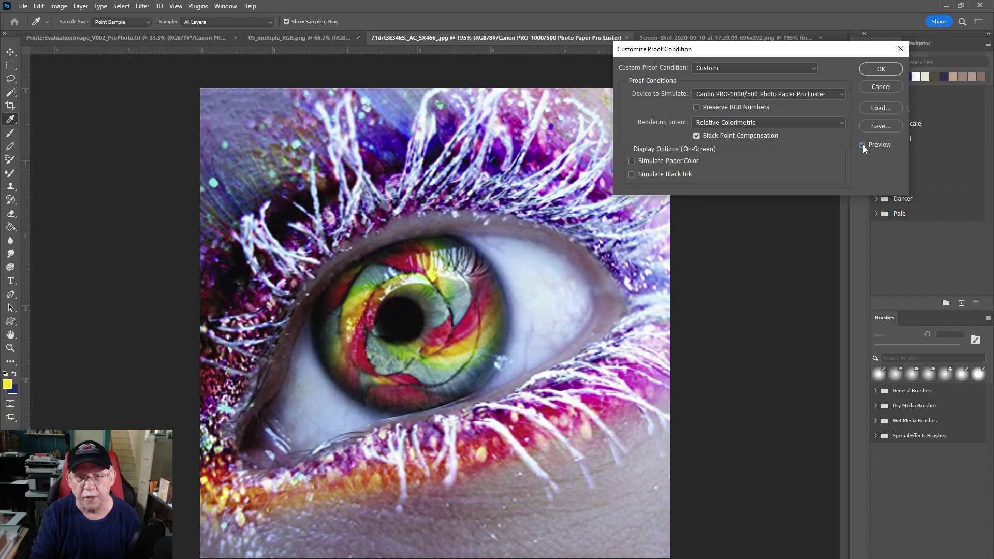
{"action": "left_click", "coordinate": [862, 145]}
{"action": "left_click", "coordinate": [862, 145]}
{"action": "left_click", "coordinate": [863, 145]}
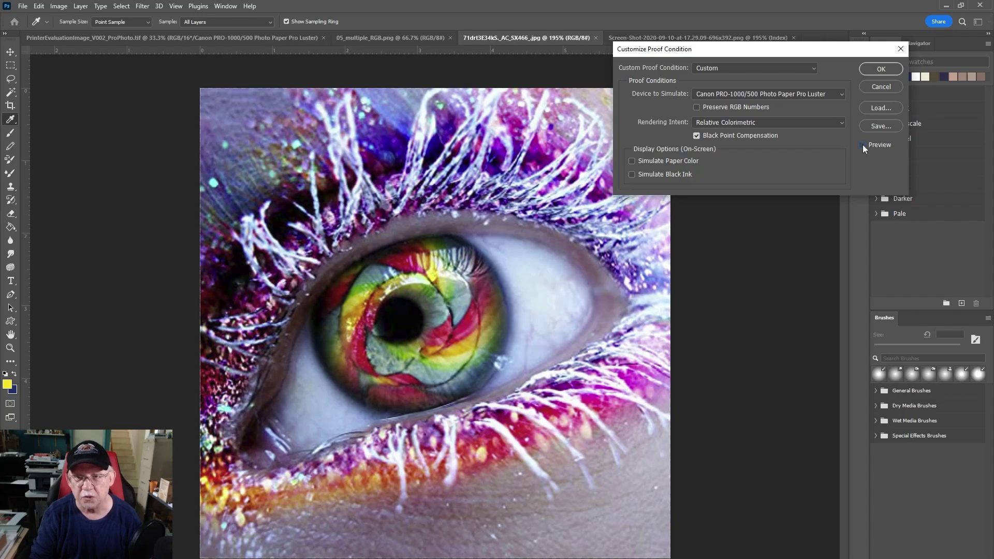
{"action": "left_click", "coordinate": [862, 145]}
{"action": "left_click", "coordinate": [863, 145]}
{"action": "left_click", "coordinate": [863, 145]}
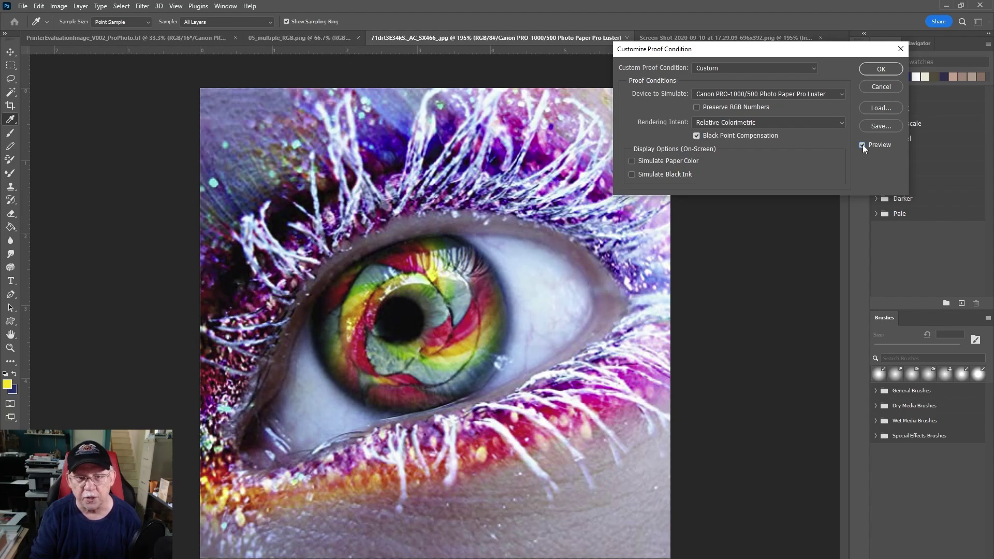
{"action": "left_click", "coordinate": [862, 145]}
{"action": "left_click", "coordinate": [862, 145]}
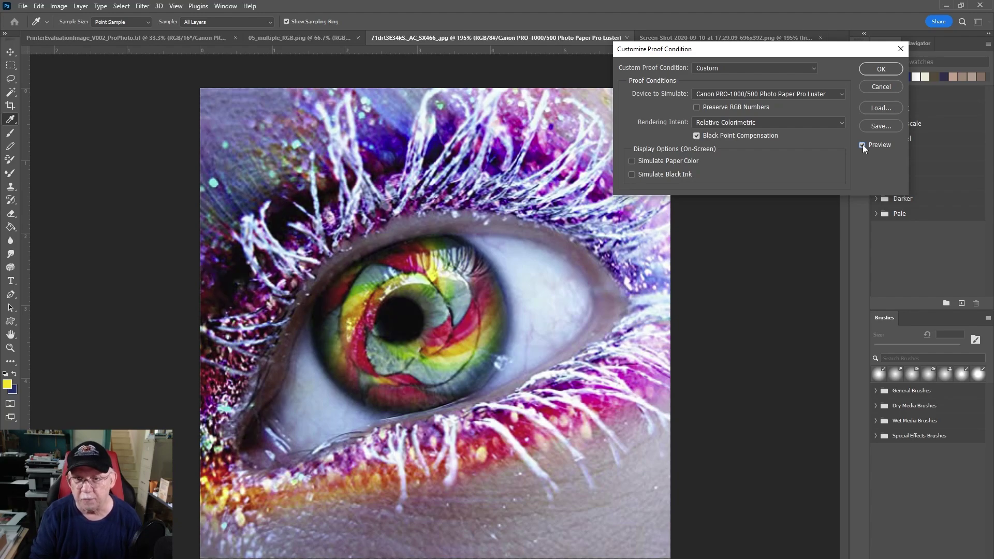
{"action": "left_click", "coordinate": [863, 145]}
{"action": "left_click", "coordinate": [862, 145]}
{"action": "left_click", "coordinate": [862, 145]}
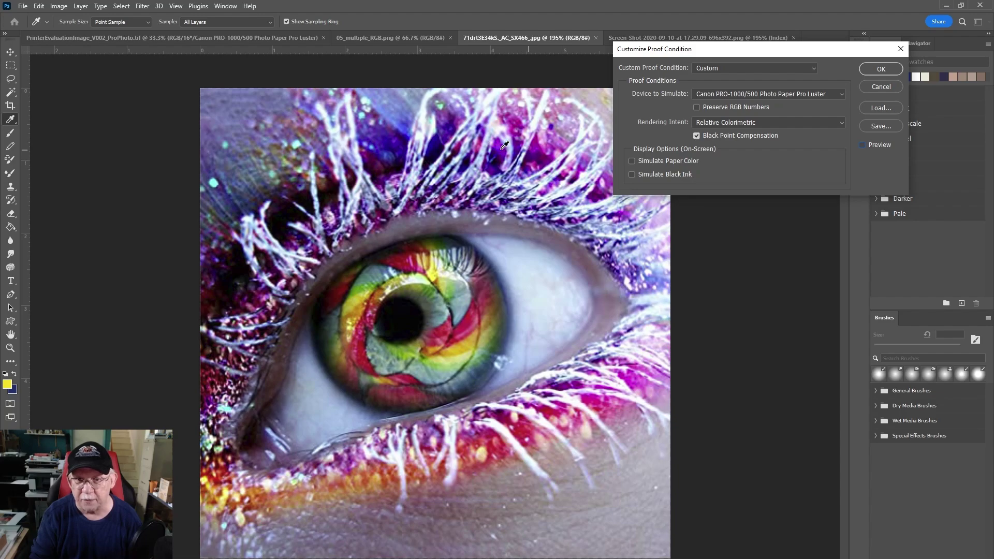
{"action": "left_click", "coordinate": [860, 145]}
{"action": "left_click", "coordinate": [860, 145]}
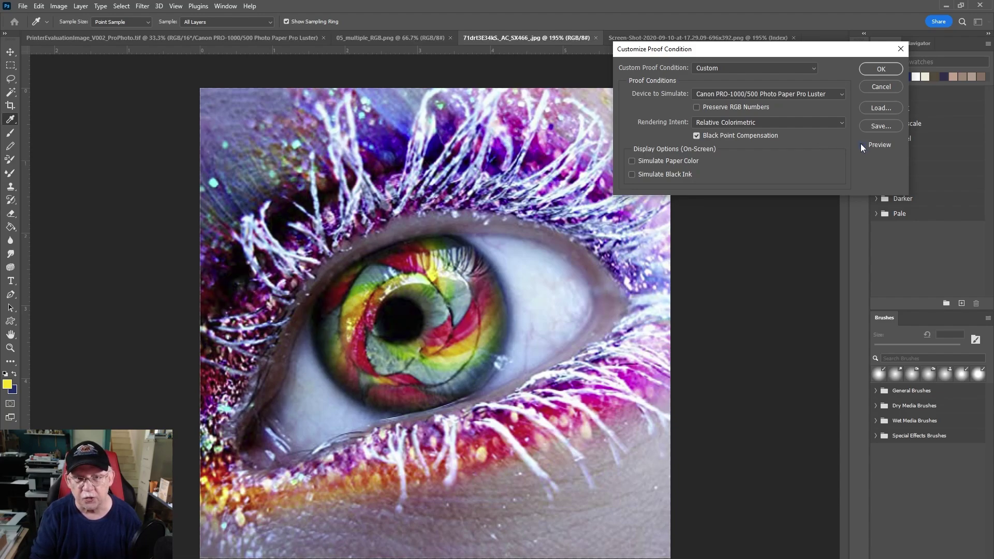
{"action": "left_click", "coordinate": [861, 145]}
{"action": "left_click", "coordinate": [860, 145]}
{"action": "left_click", "coordinate": [861, 145]}
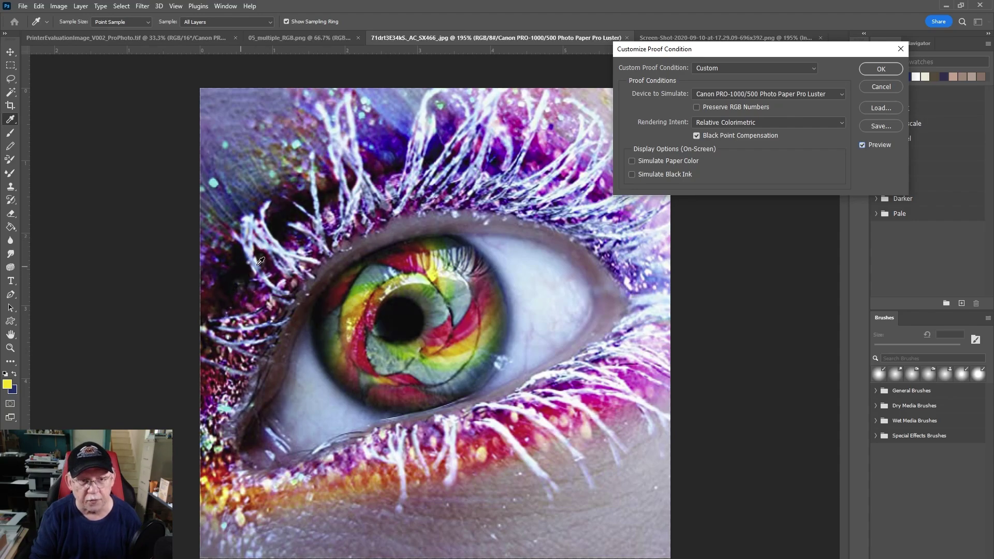
{"action": "left_click", "coordinate": [862, 146]}
{"action": "left_click", "coordinate": [862, 146]}
{"action": "left_click", "coordinate": [862, 146]}
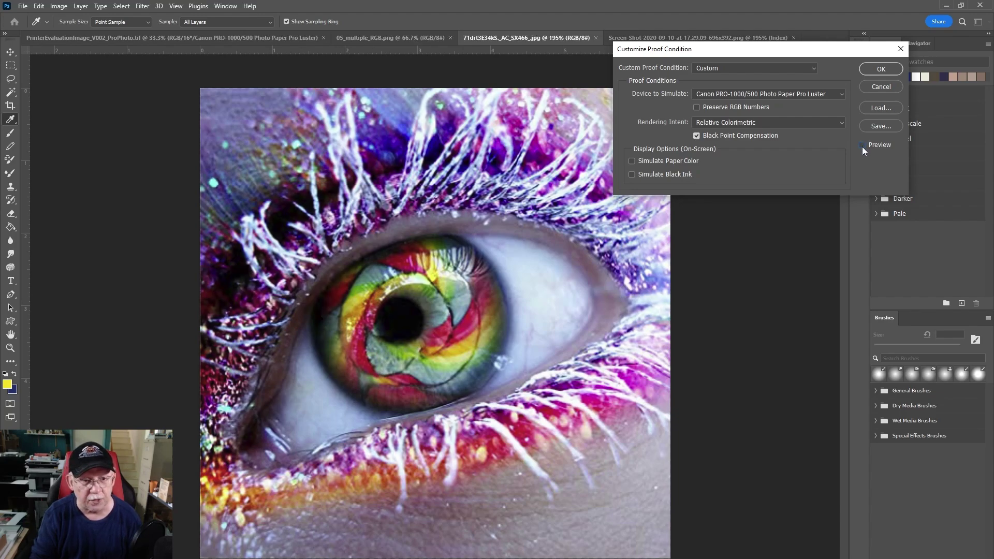
{"action": "left_click", "coordinate": [862, 146]}
{"action": "left_click", "coordinate": [862, 146]}
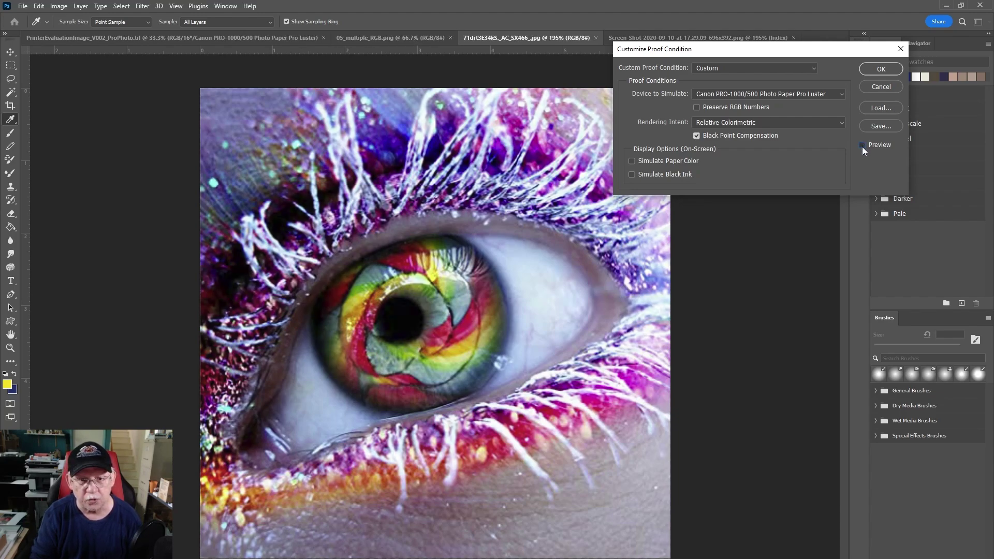
{"action": "left_click", "coordinate": [862, 146]}
{"action": "left_click", "coordinate": [862, 146]}
{"action": "left_click", "coordinate": [862, 146]}
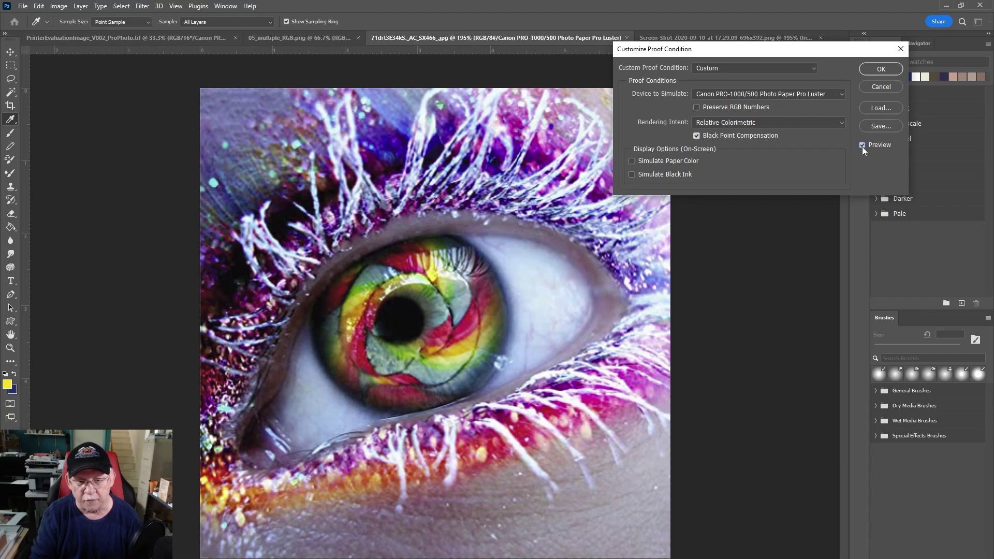
{"action": "left_click", "coordinate": [862, 146]}
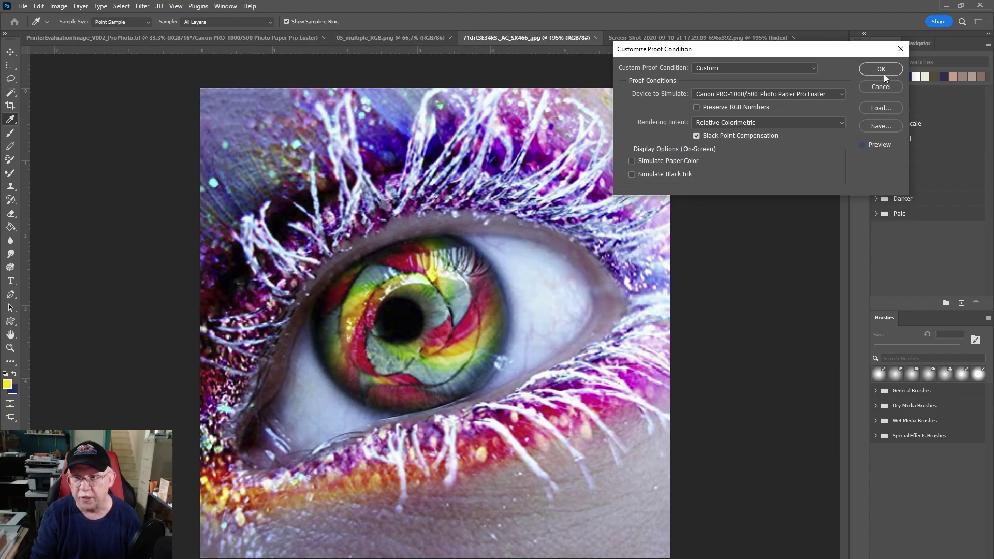
{"action": "left_click", "coordinate": [901, 50]}
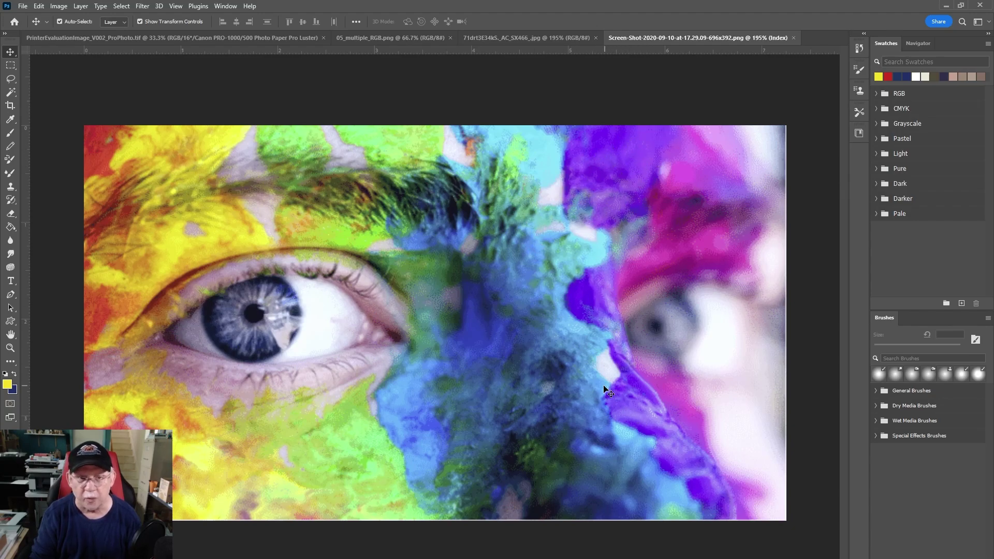
Step: Show the gamut warning on the painted-face image to examine its out-of-gamut areas, and turn the warning off again
{"action": "left_click", "coordinate": [174, 6]}
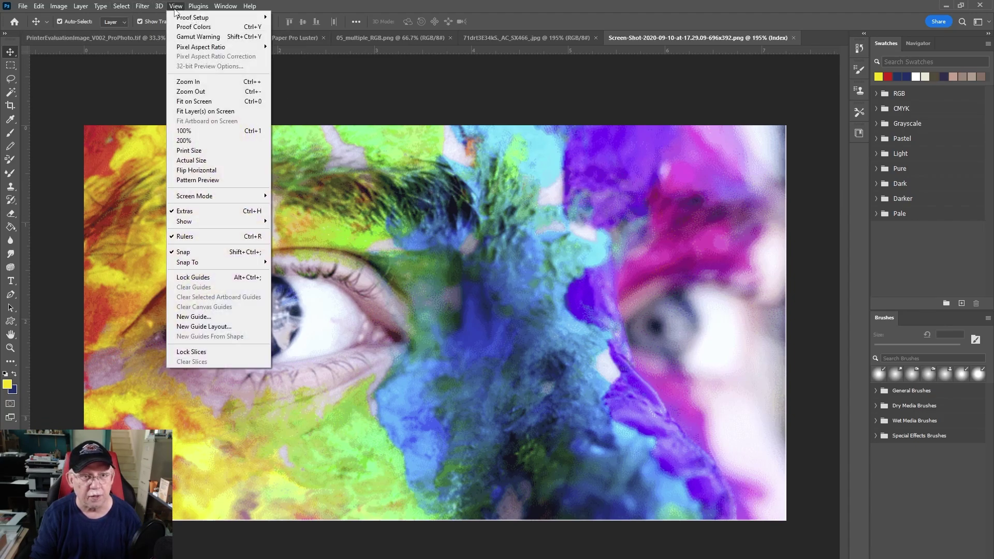
{"action": "left_click", "coordinate": [206, 37]}
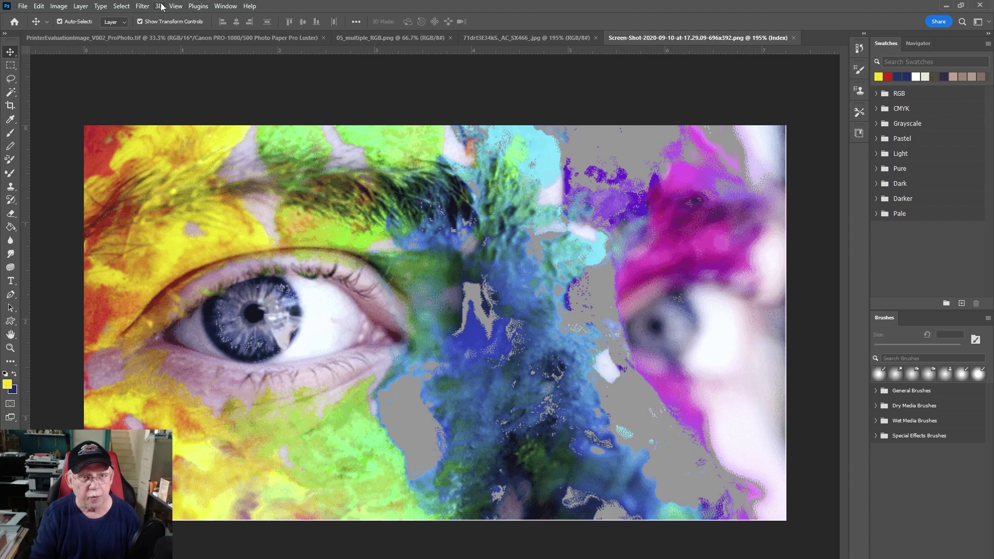
{"action": "left_click", "coordinate": [143, 6]}
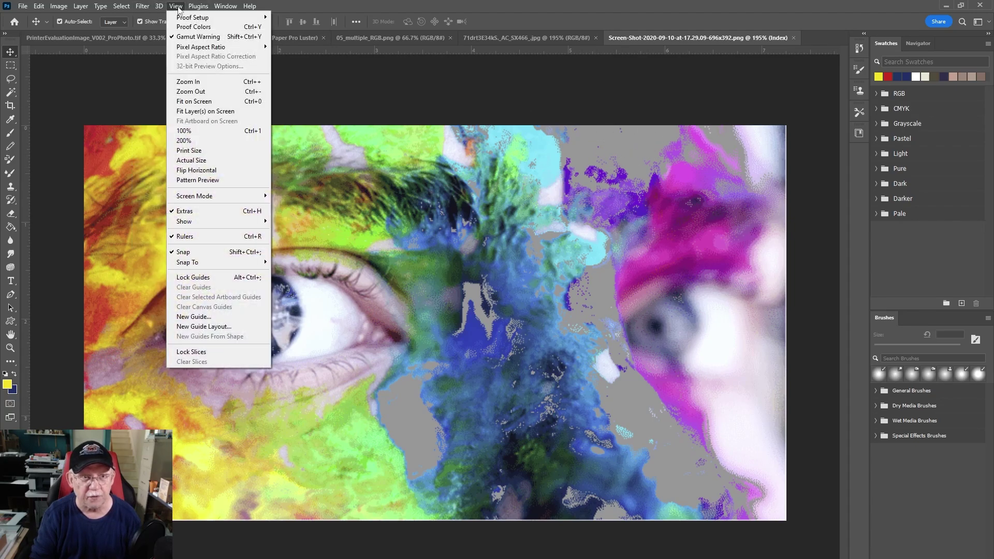
{"action": "left_click", "coordinate": [178, 36]}
Step: Set up a custom proof of the painted-face image simulating Canon PRO-1000/500 Photo Paper Pro Luster, with the preview on
{"action": "left_click", "coordinate": [182, 6]}
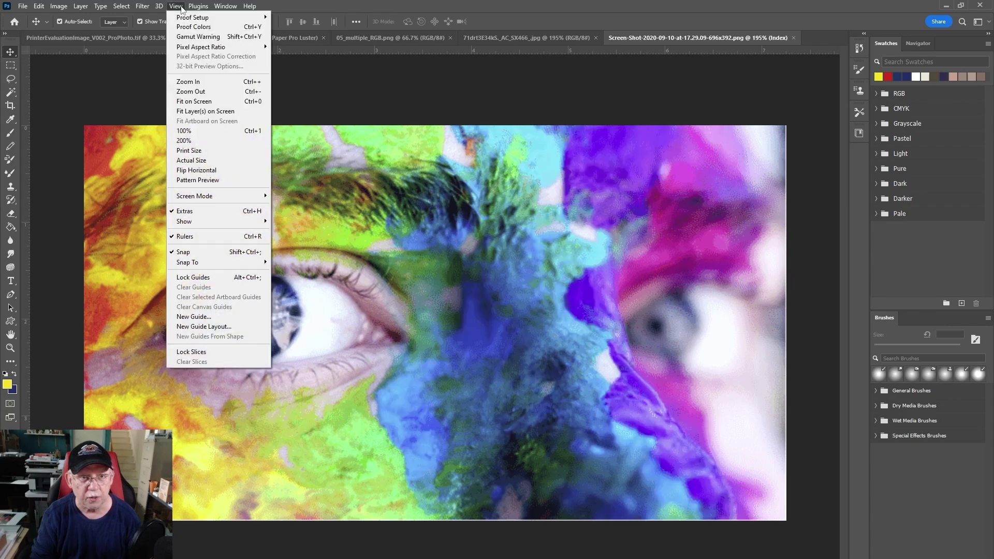
{"action": "mouse_move", "coordinate": [193, 17]}
{"action": "left_click", "coordinate": [290, 17]}
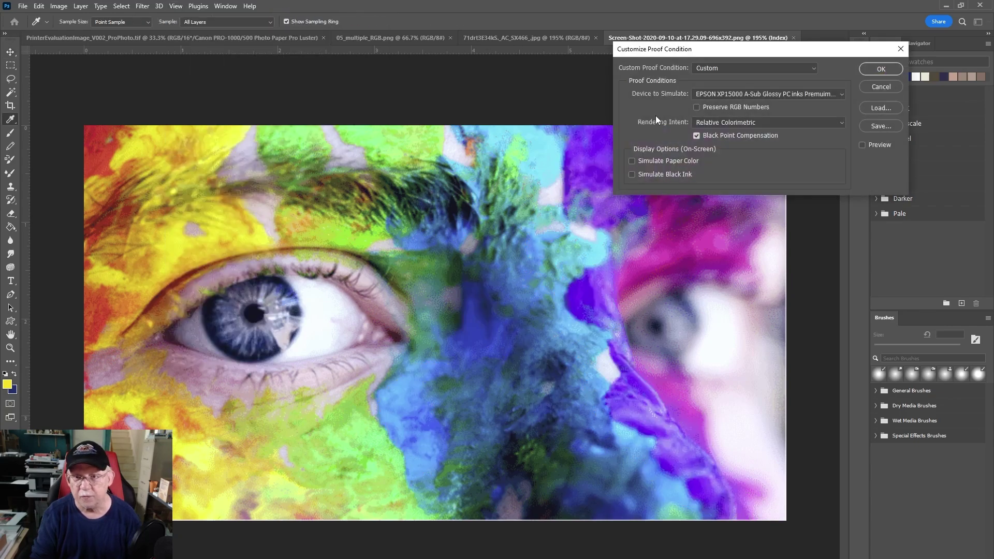
{"action": "left_click", "coordinate": [862, 144]}
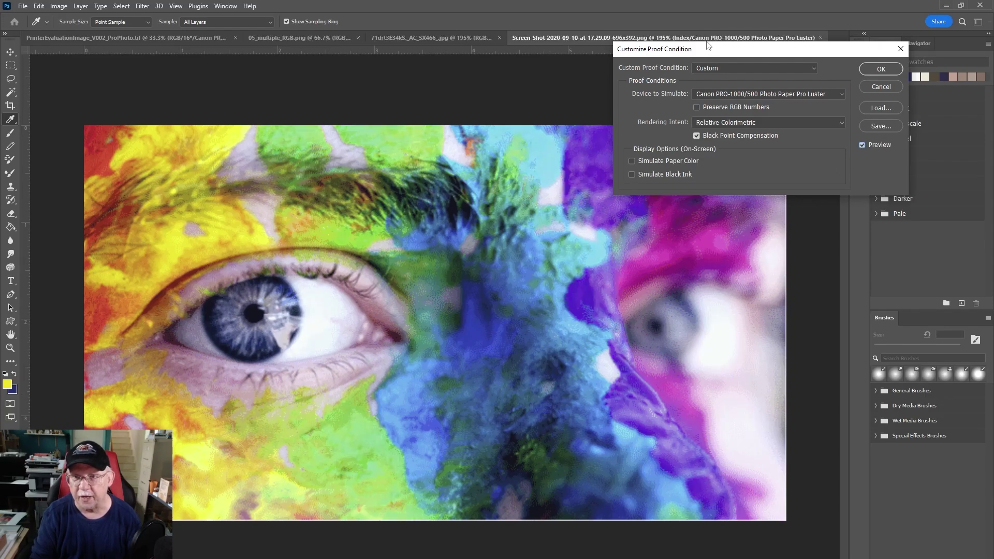
Step: Move the proof settings clear of the painted-face image and compare its colours with and without the soft-proof preview
{"action": "left_click_drag", "start_coordinate": [712, 49], "coordinate": [810, 11]}
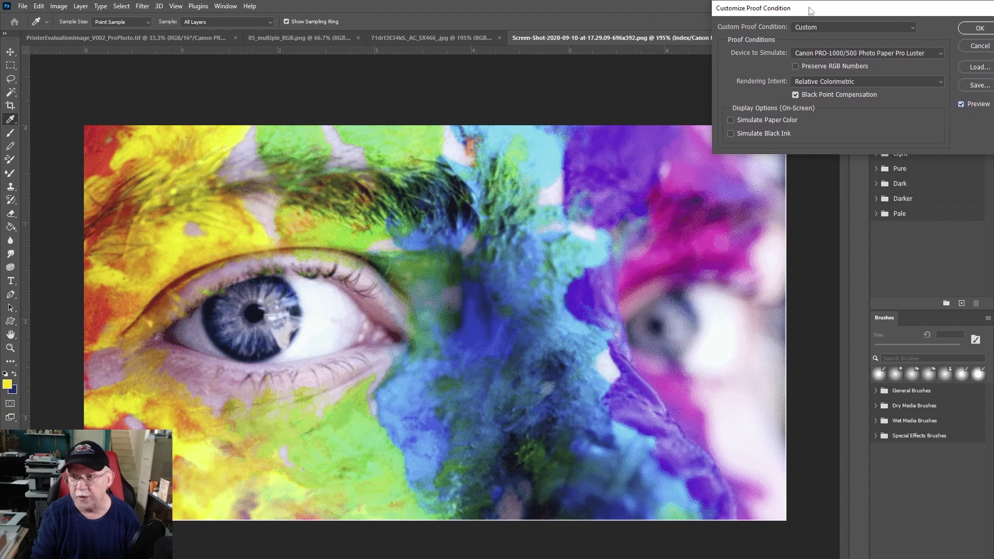
{"action": "left_click", "coordinate": [961, 105]}
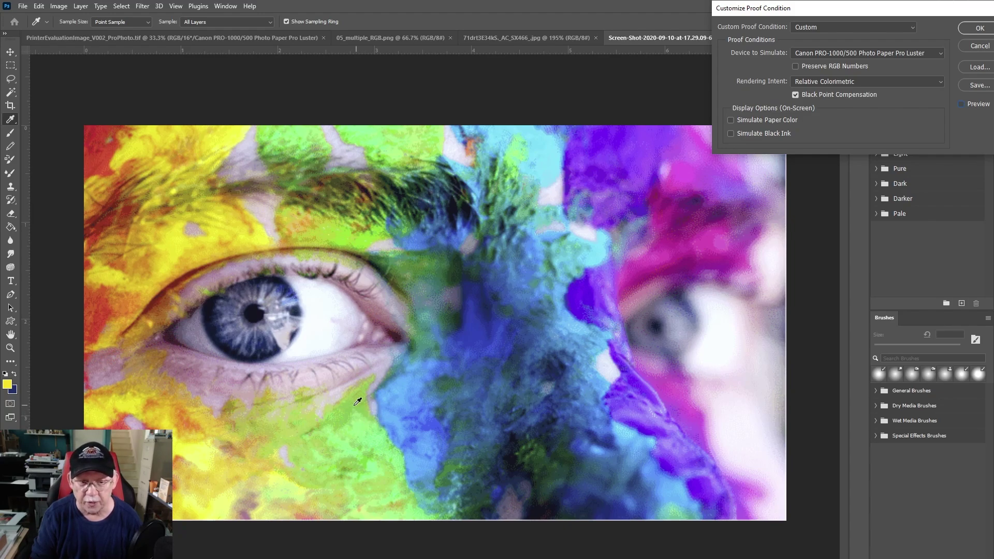
{"action": "left_click", "coordinate": [962, 104]}
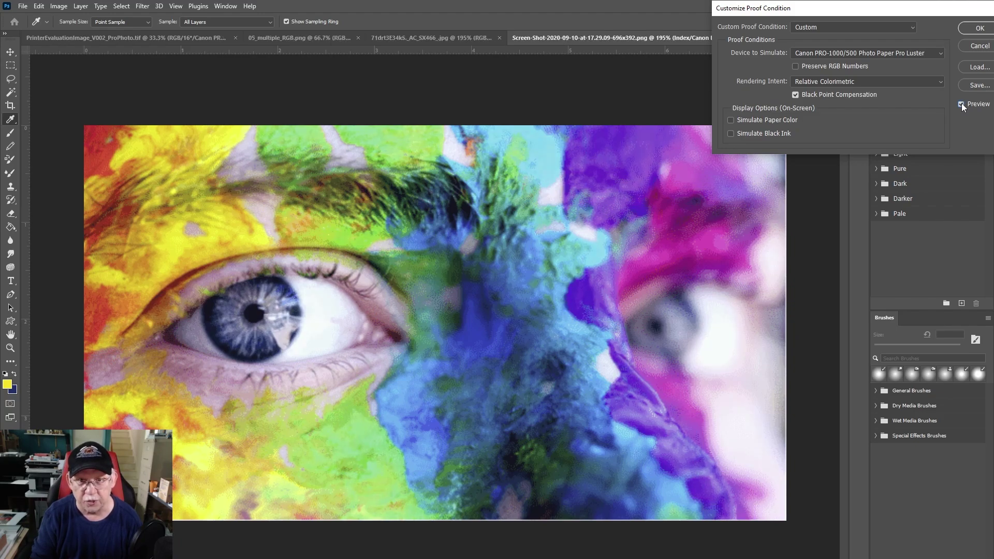
{"action": "left_click", "coordinate": [961, 104]}
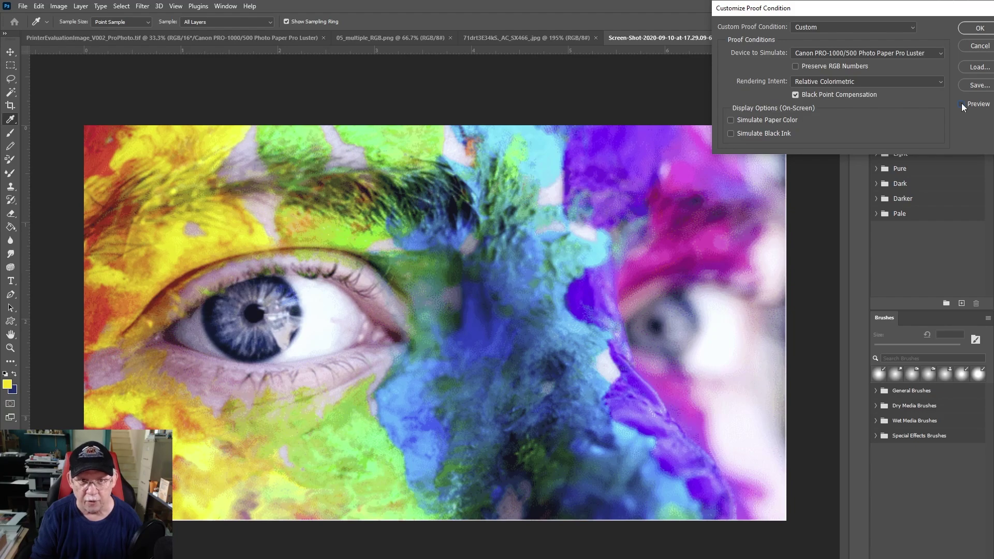
{"action": "left_click", "coordinate": [961, 104]}
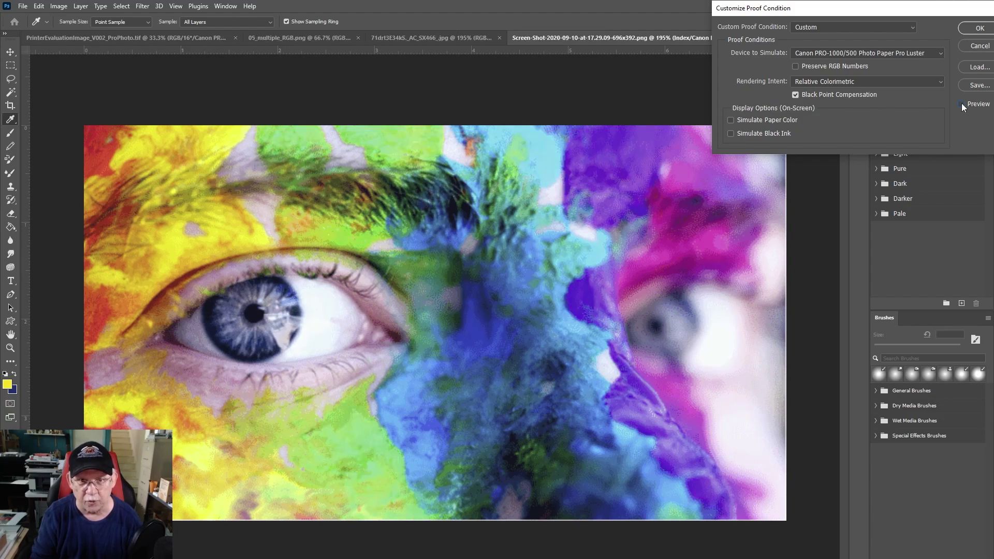
{"action": "left_click", "coordinate": [961, 105]}
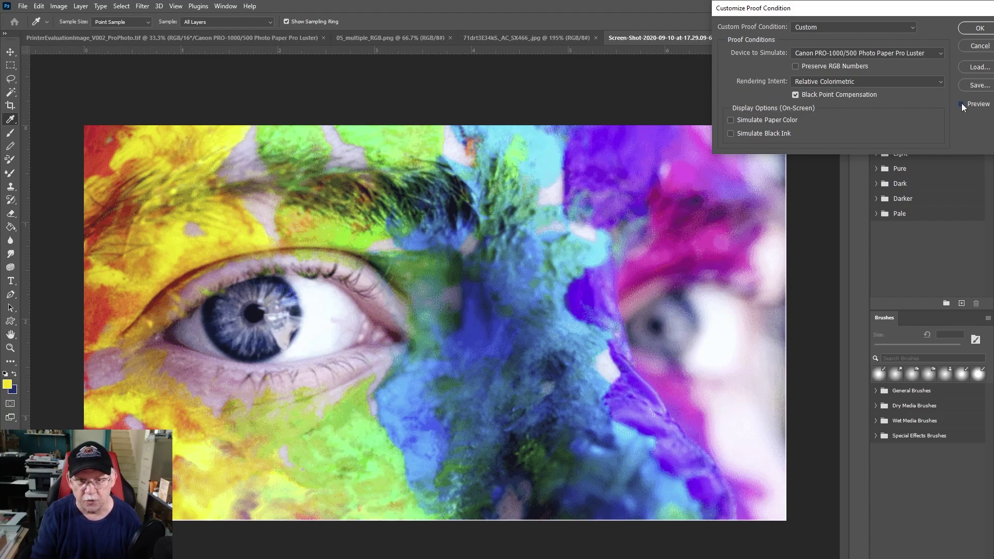
Step: Apply the Canon PRO-1000/500 Photo Paper Pro Luster proof condition with Relative Colorimetric intent to the painted-face image
{"action": "left_click_drag", "start_coordinate": [883, 8], "coordinate": [649, 91]}
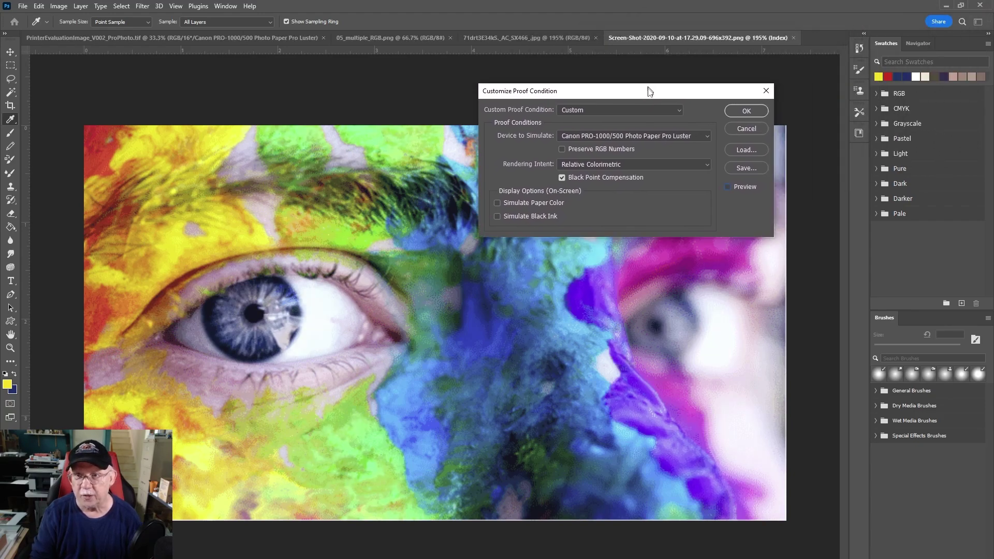
{"action": "left_click", "coordinate": [738, 111]}
{"action": "key", "text": "v"}
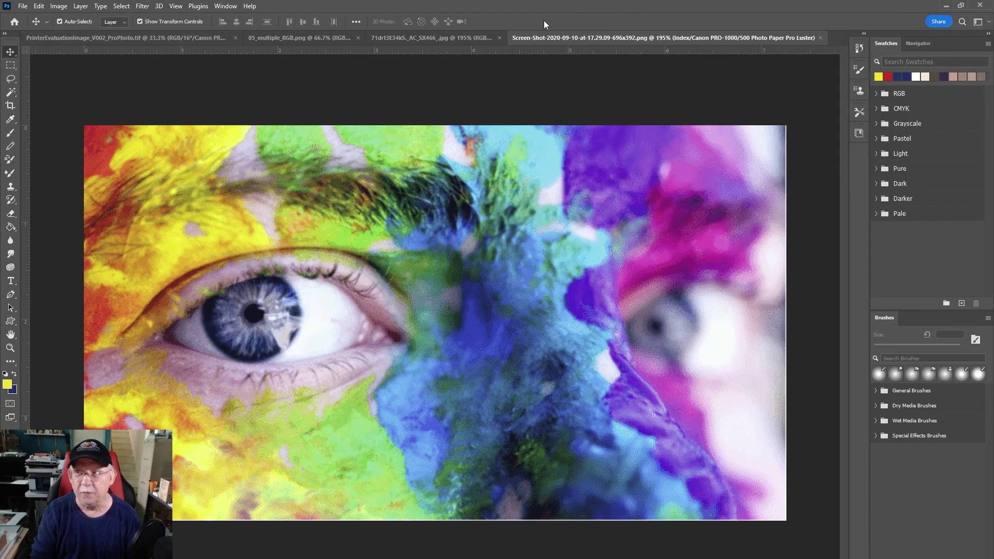